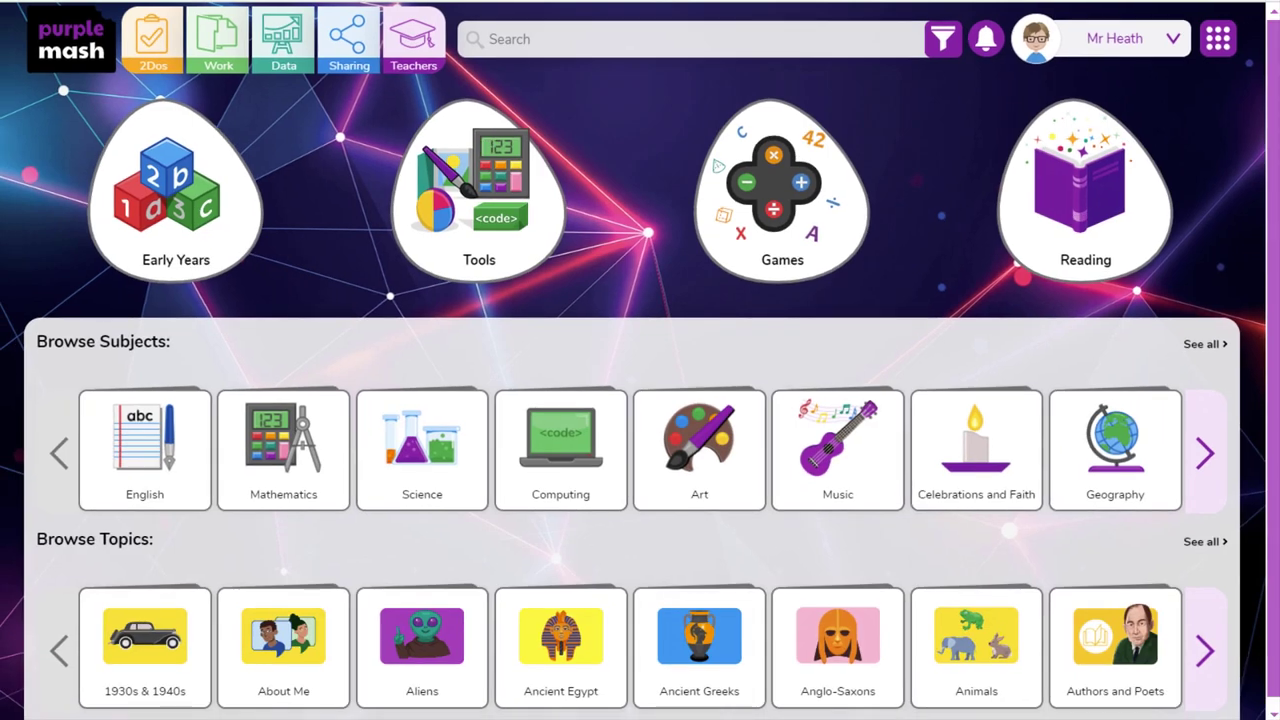
- Go to Mathematics > Number > Fractions and open the Ages 9 - 11 activities
click(285, 465)
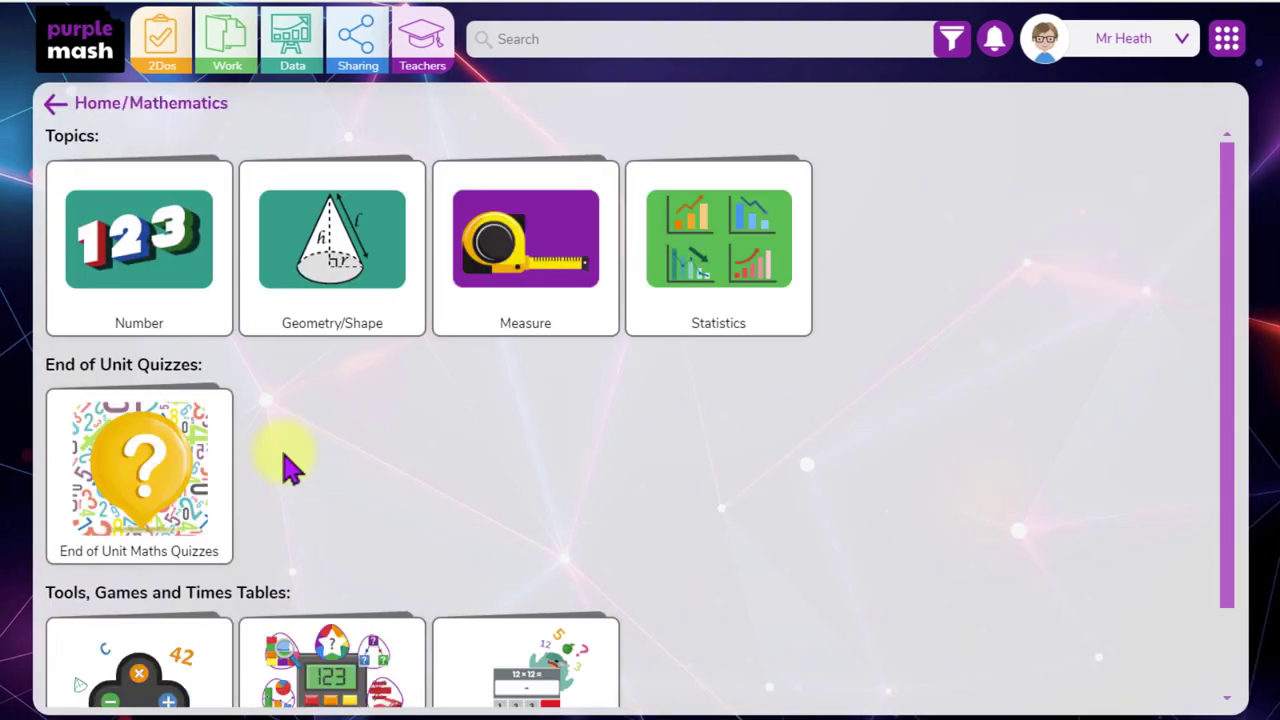
click(143, 285)
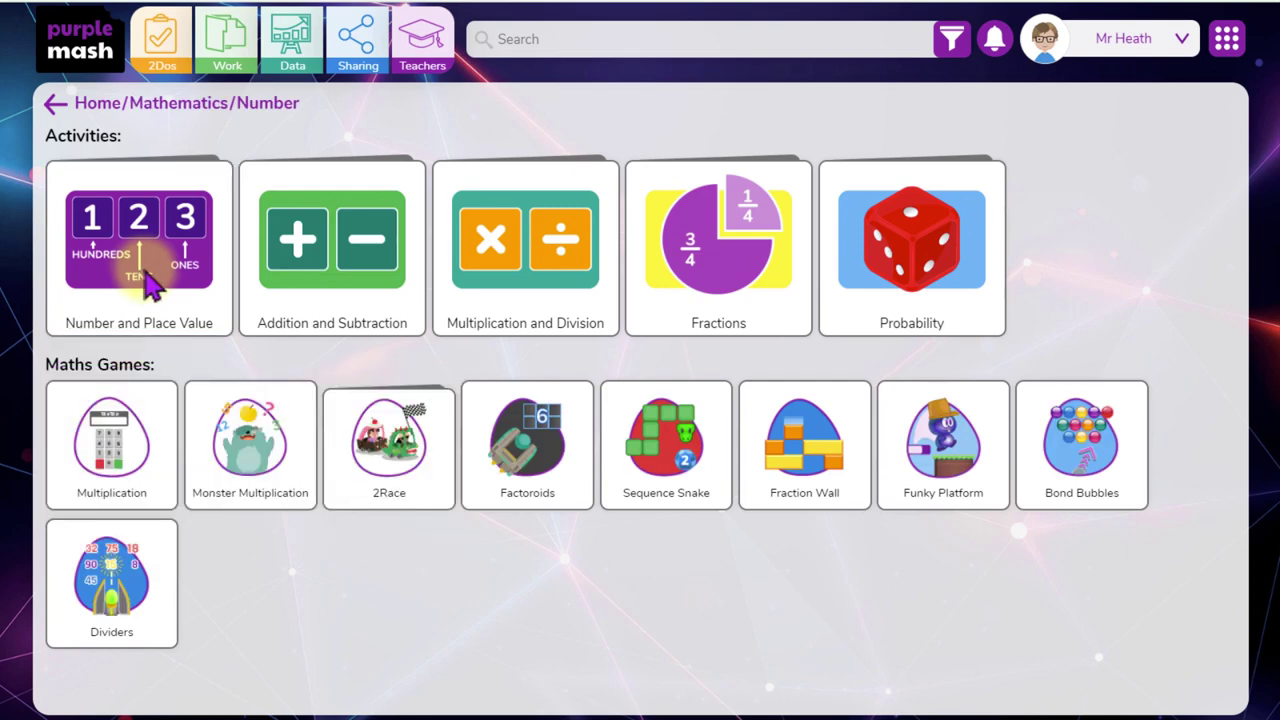
click(738, 290)
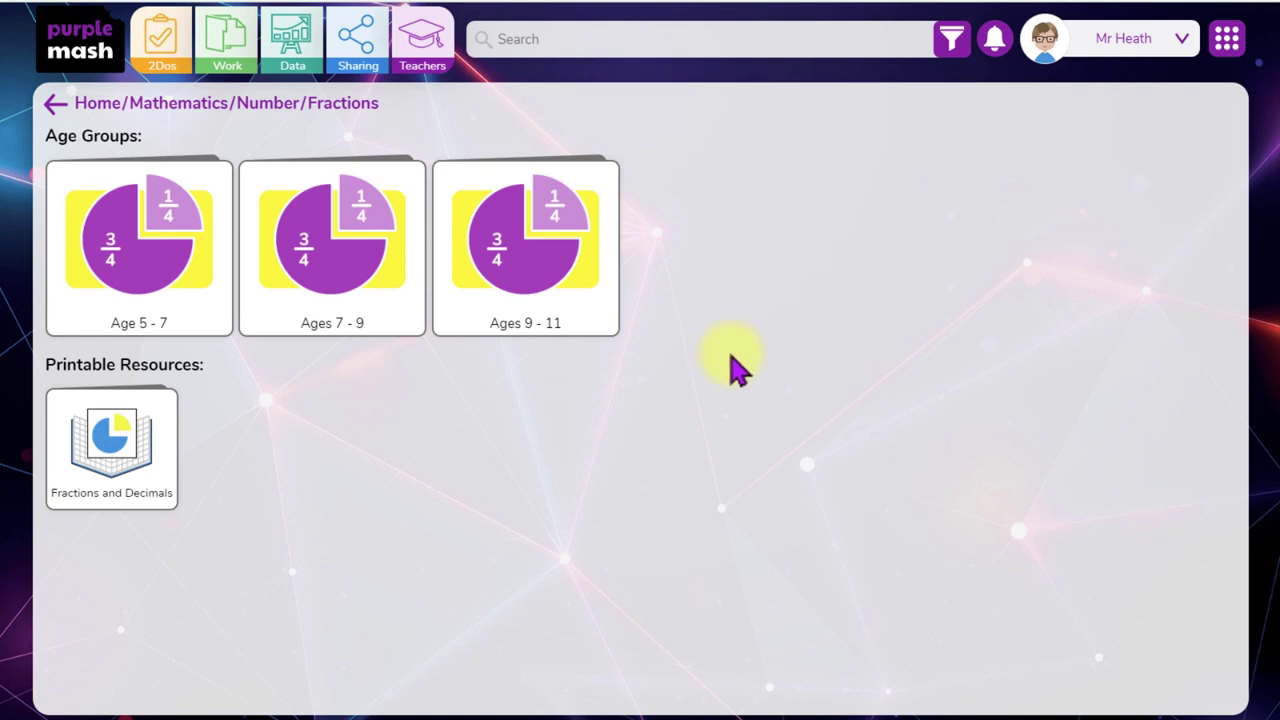
mouse_move(558, 280)
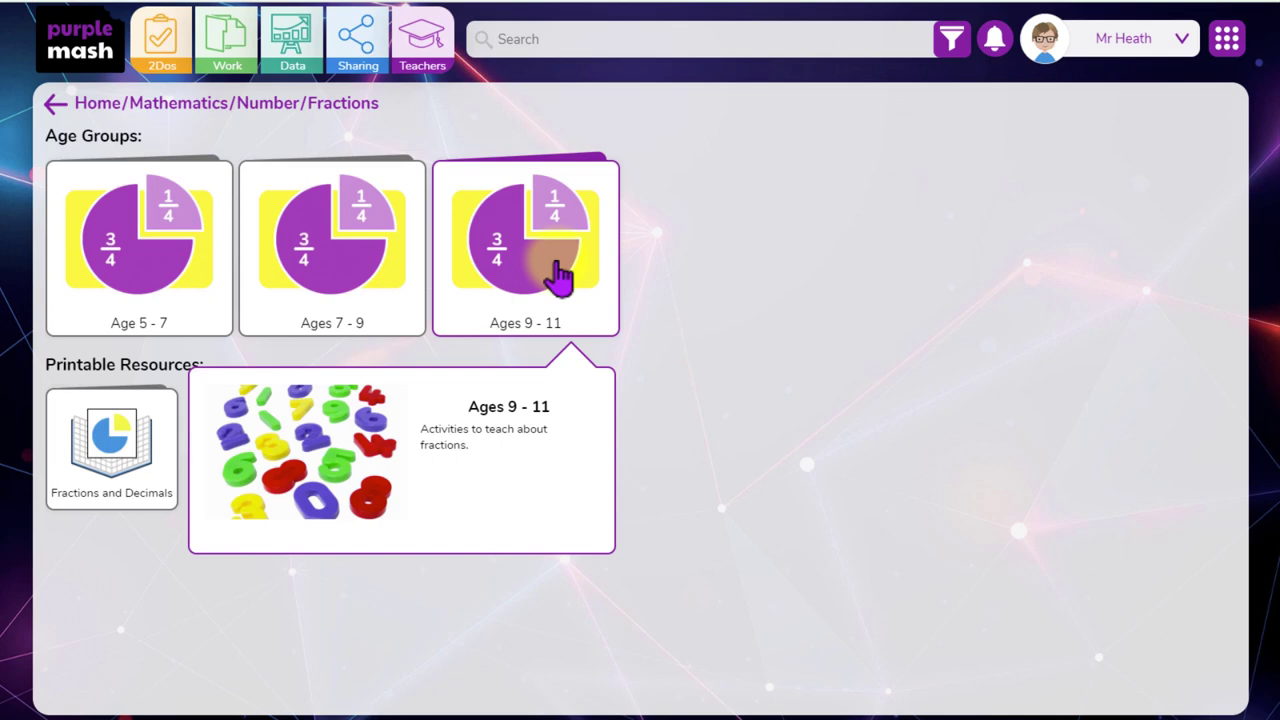
click(558, 280)
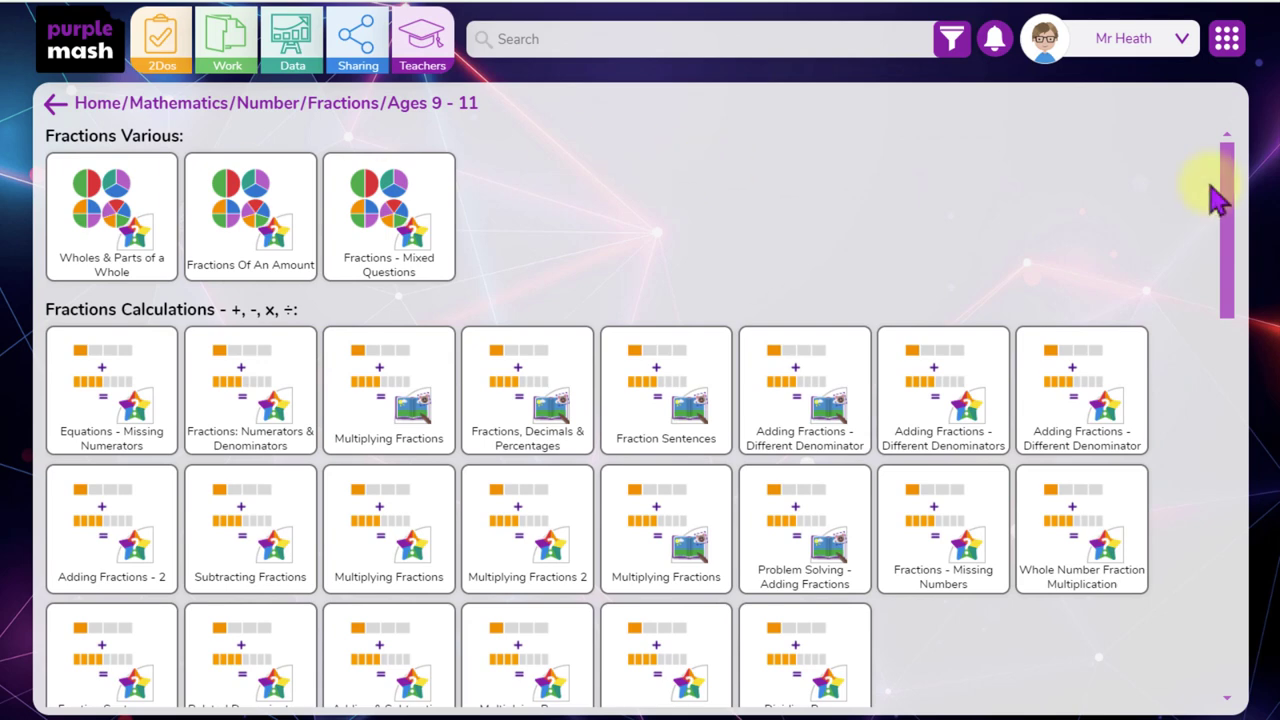
- Scroll the activity sections and mark Improper Fractions and its star icon in red
scroll(1216, 197, down, 5)
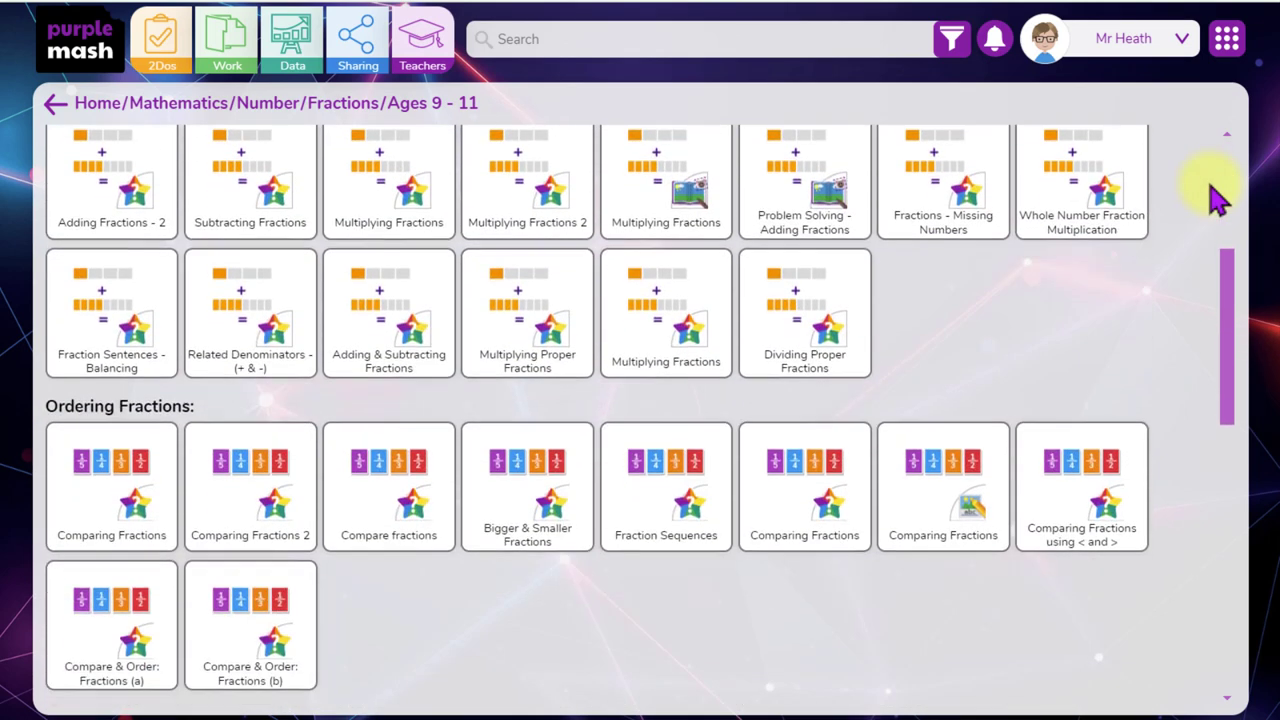
scroll(1216, 197, down, 4)
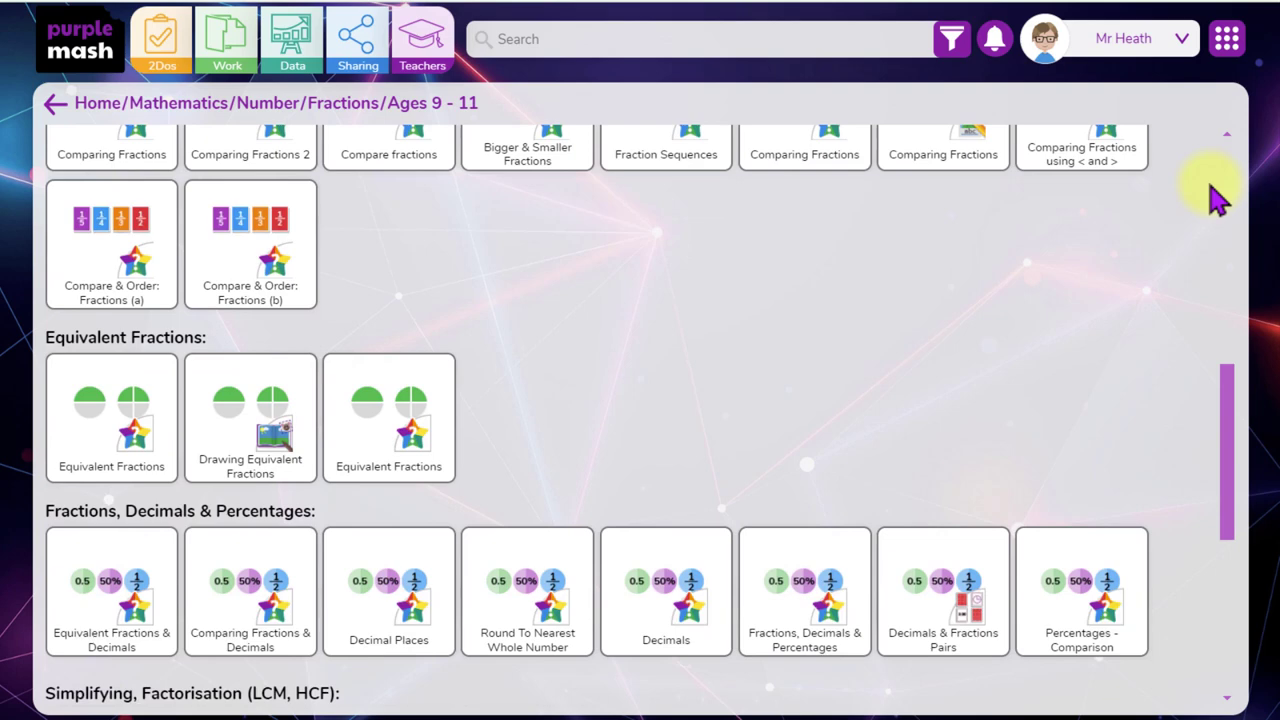
scroll(1216, 197, down, 5)
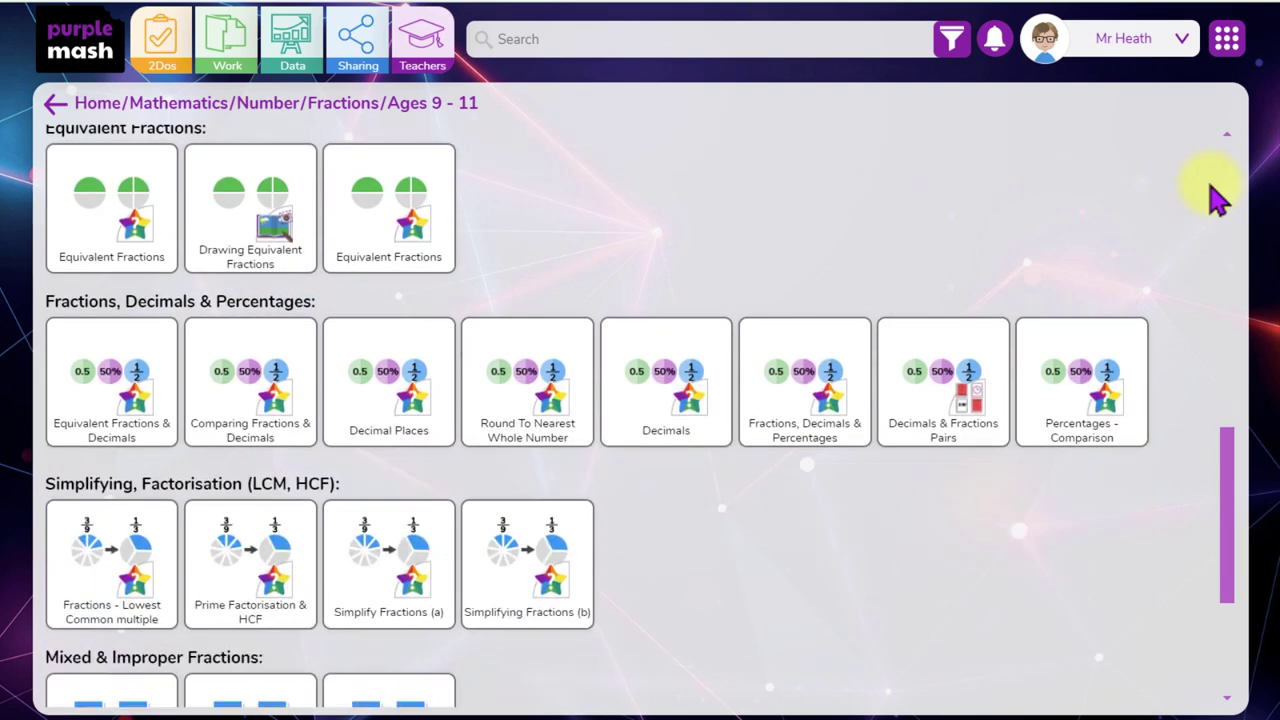
scroll(1216, 197, down, 1)
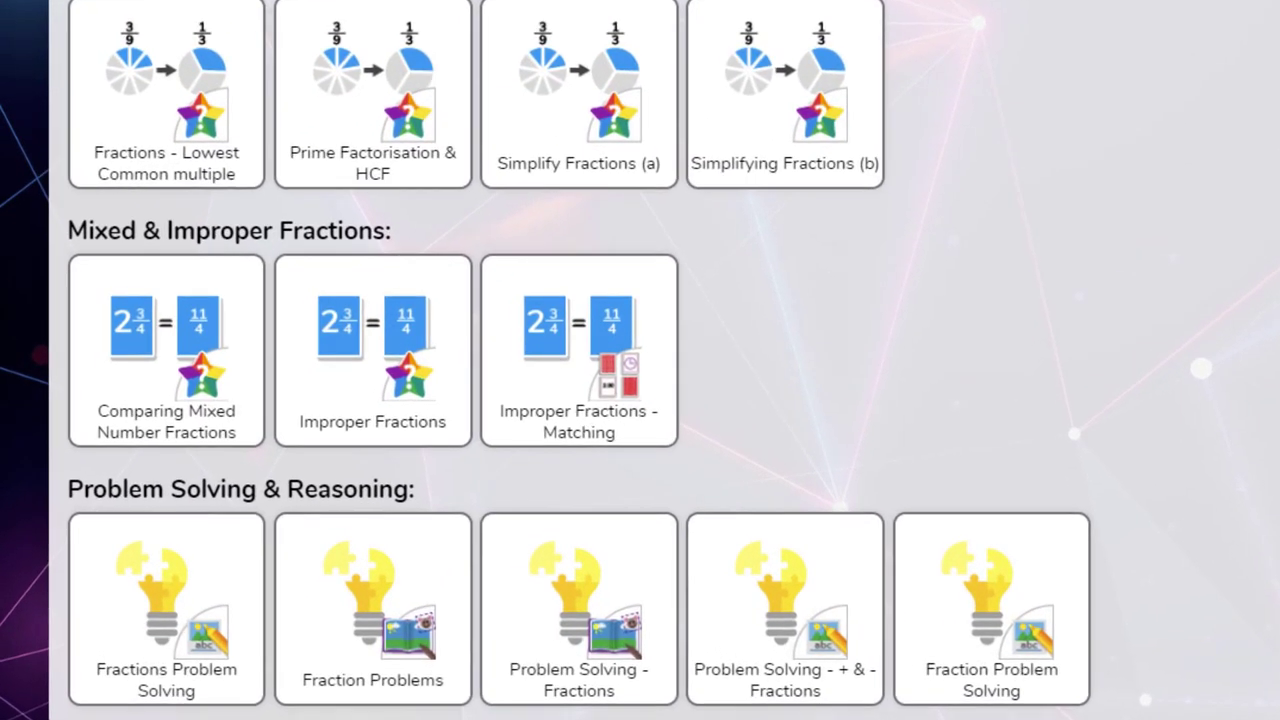
drag(237, 436, 304, 502)
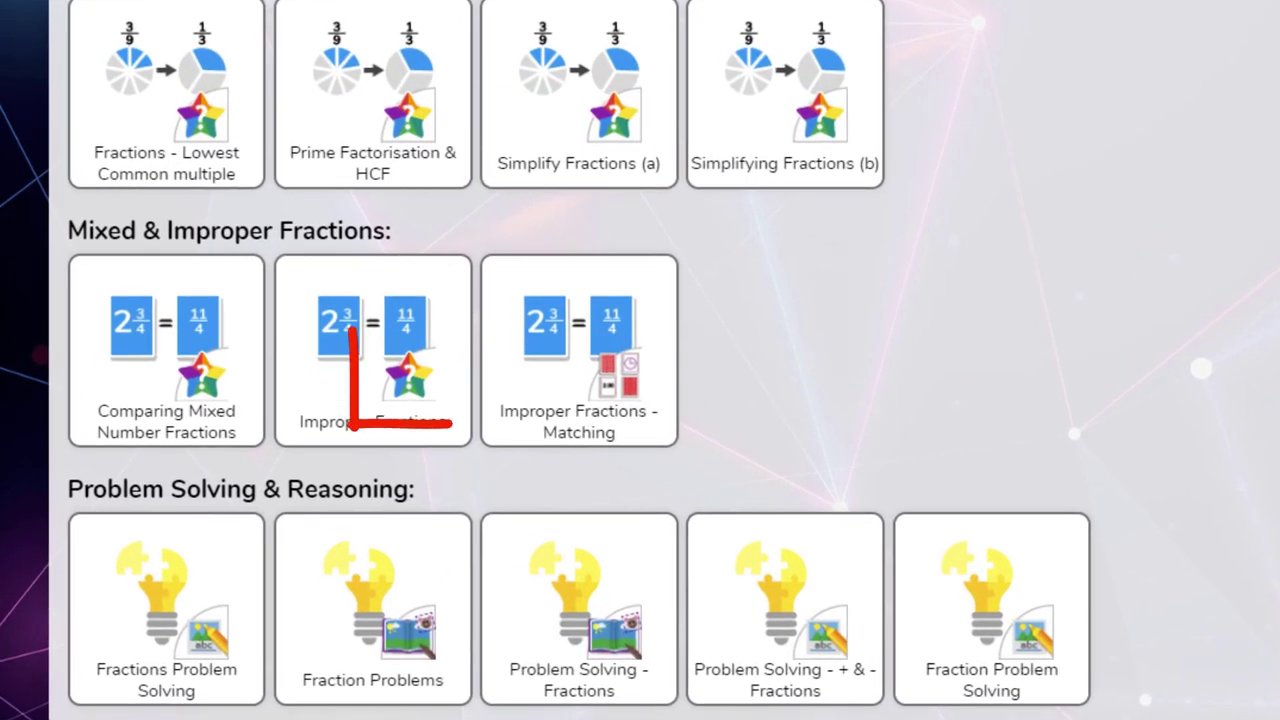
mouse_move(452, 424)
mouse_down()
mouse_move(462, 332)
mouse_move(352, 330)
mouse_up()
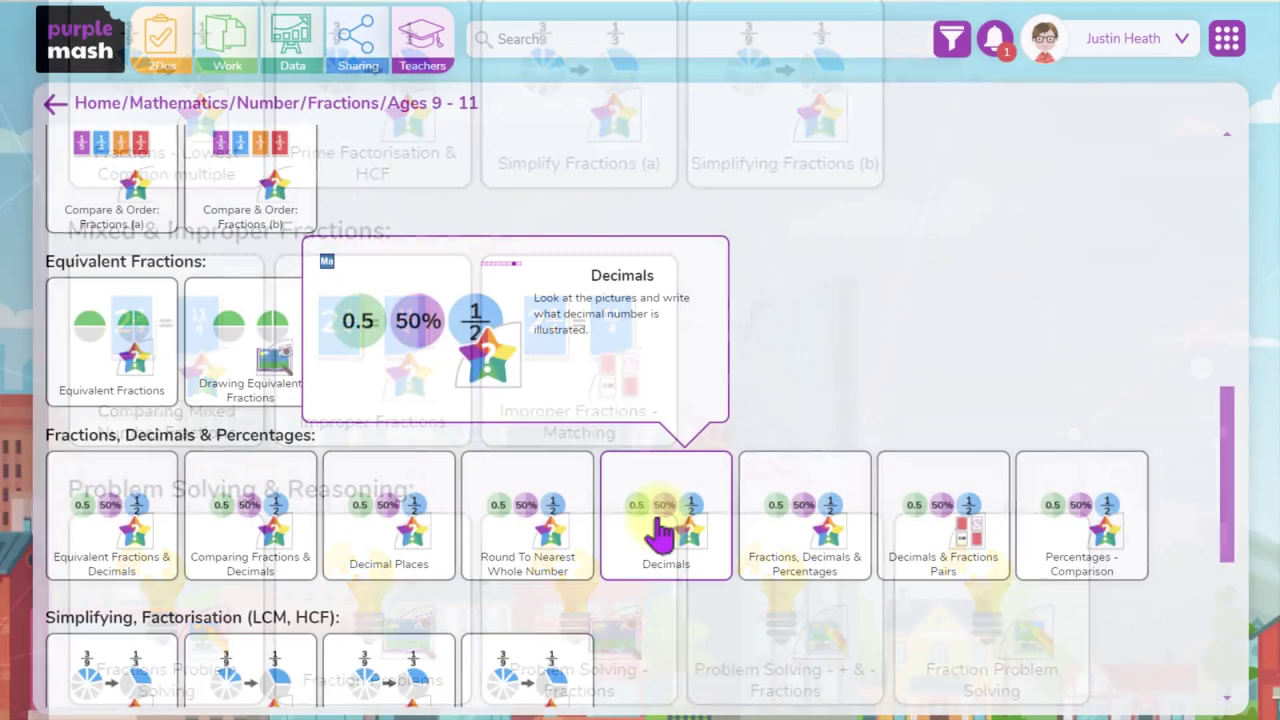
- Start setting Decimals as a 2Do, then view past 2Dos and their results
click(660, 537)
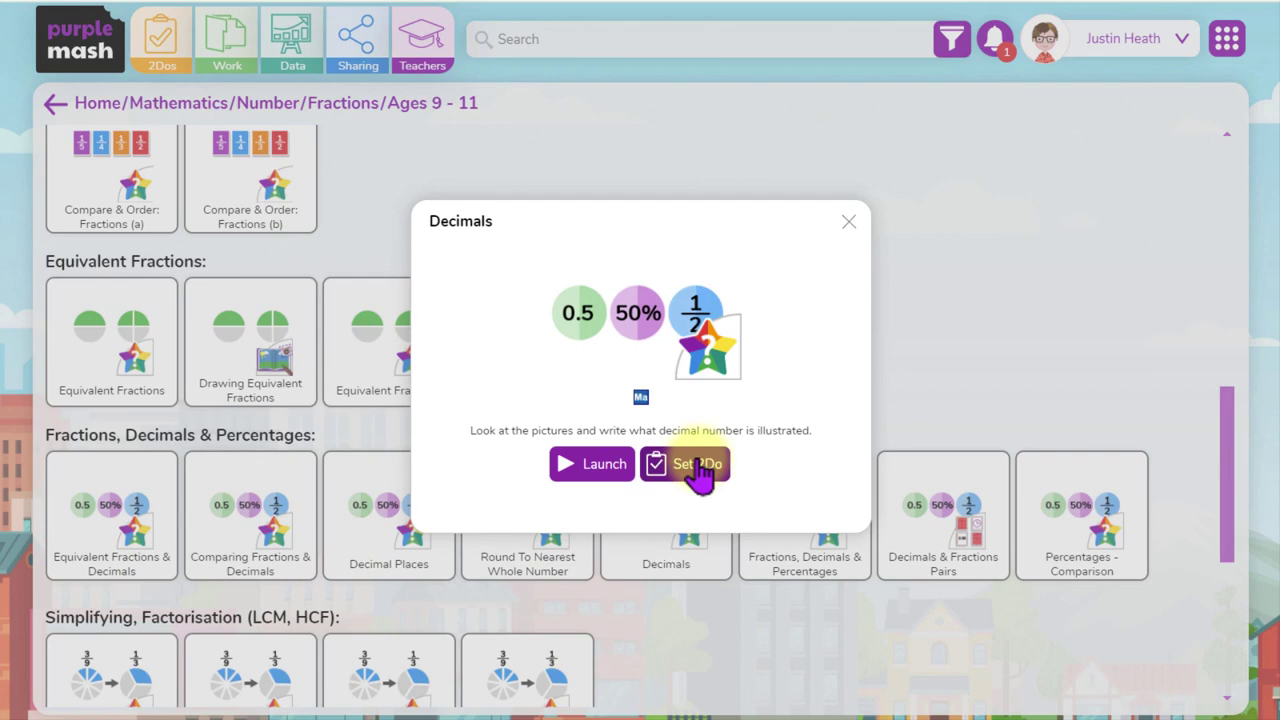
click(699, 468)
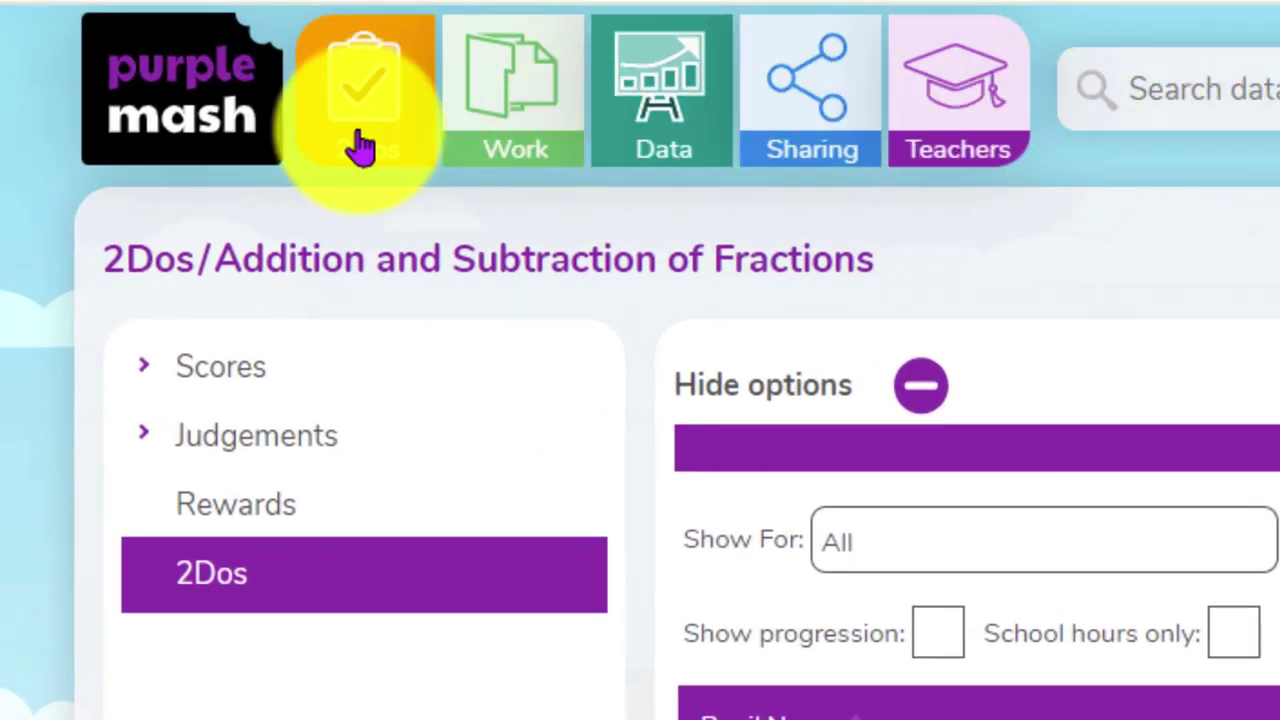
click(362, 148)
click(670, 223)
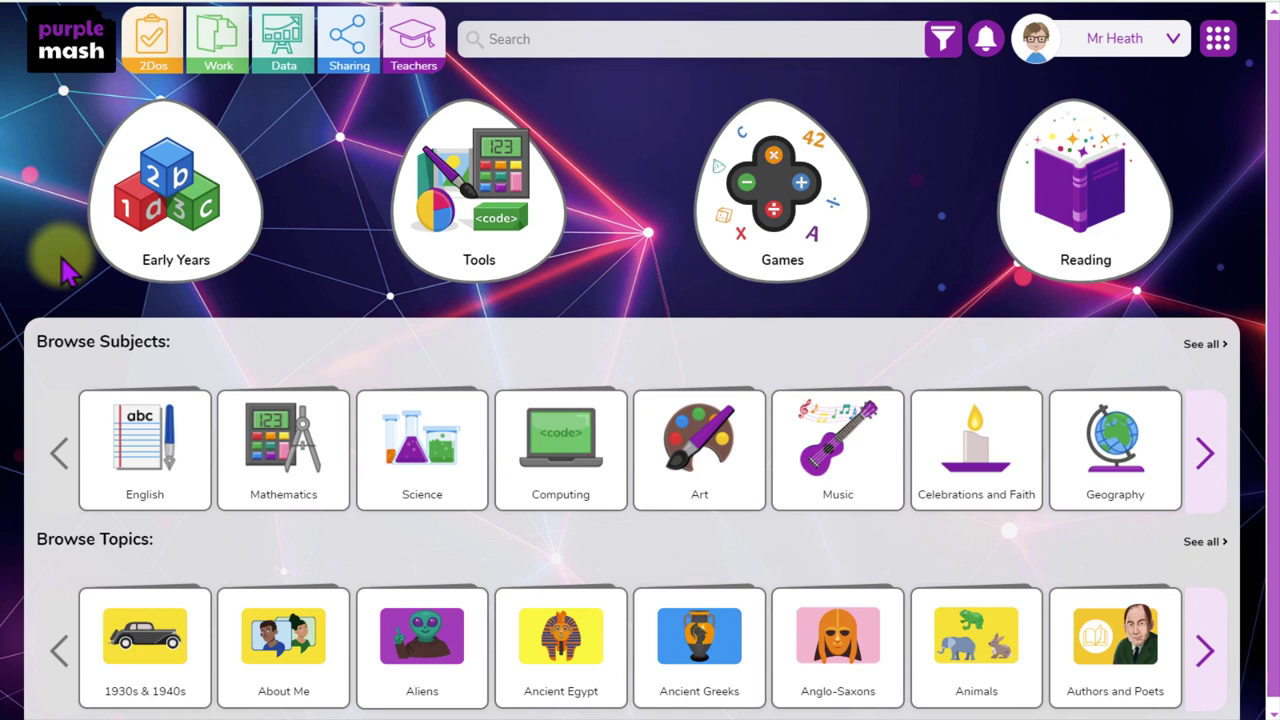
- Search for 'ratio' and filter the results to Maths and Year 6
click(544, 39)
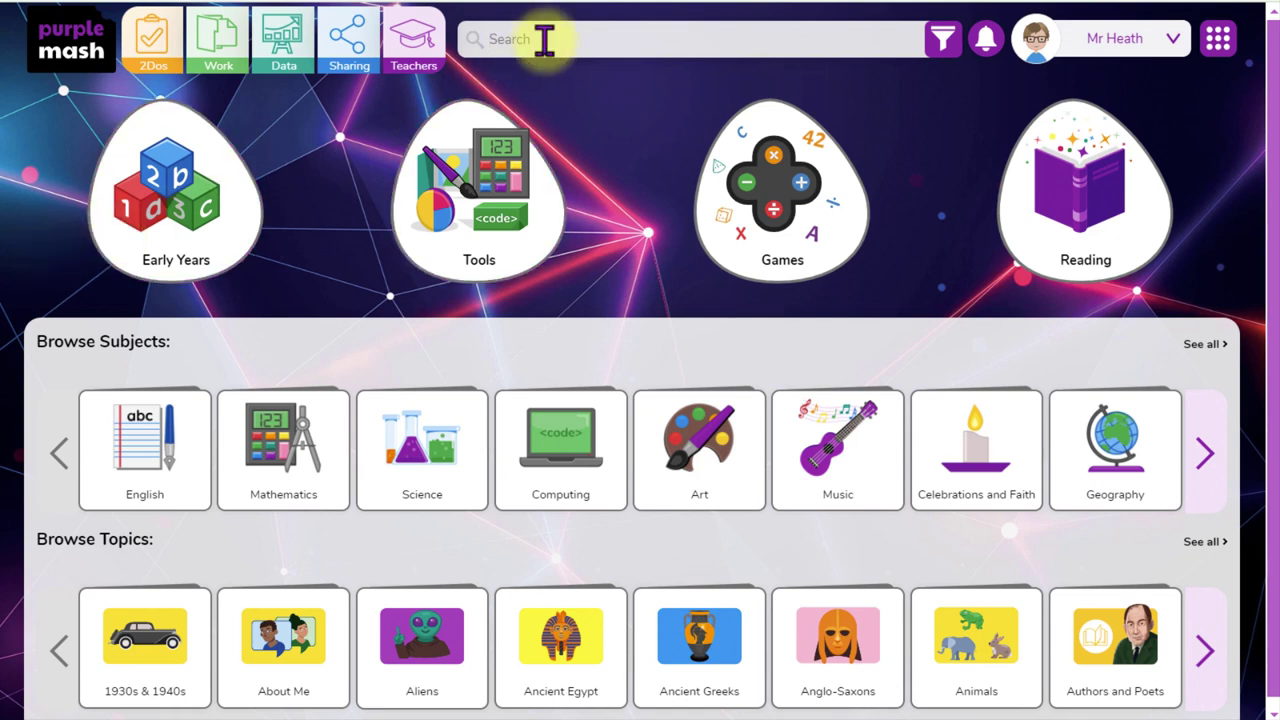
text(ratio)
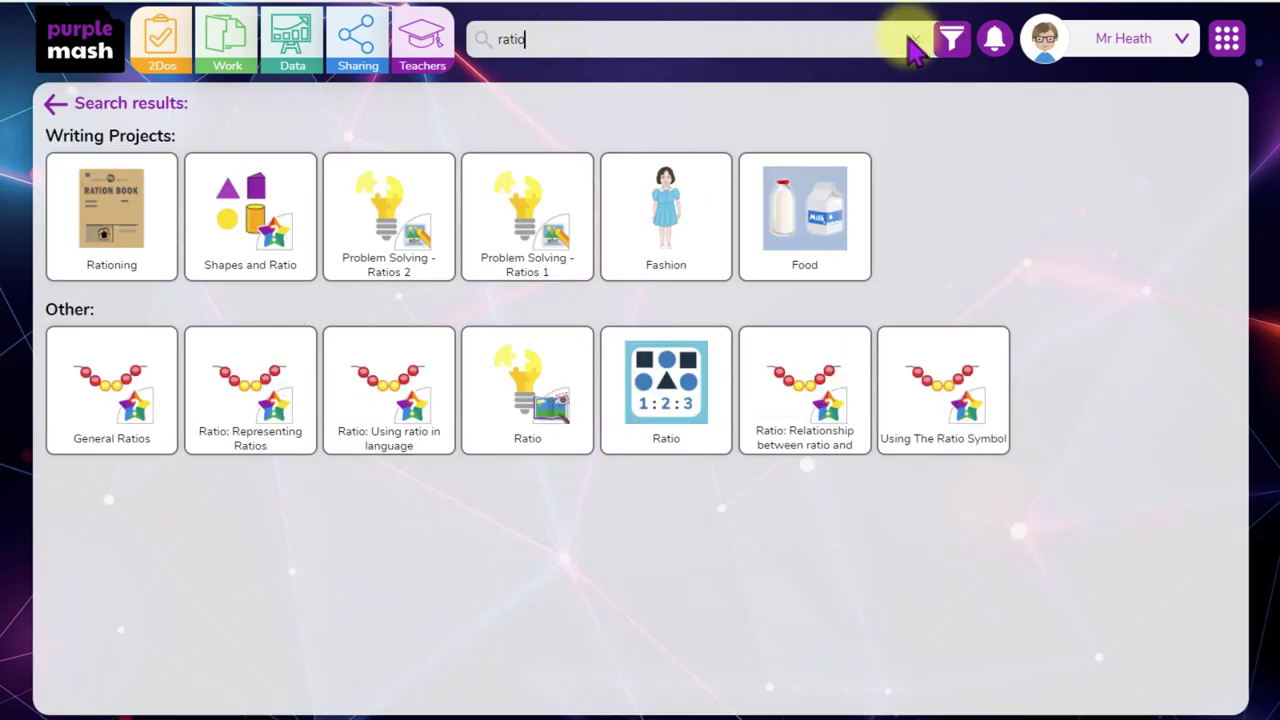
click(953, 42)
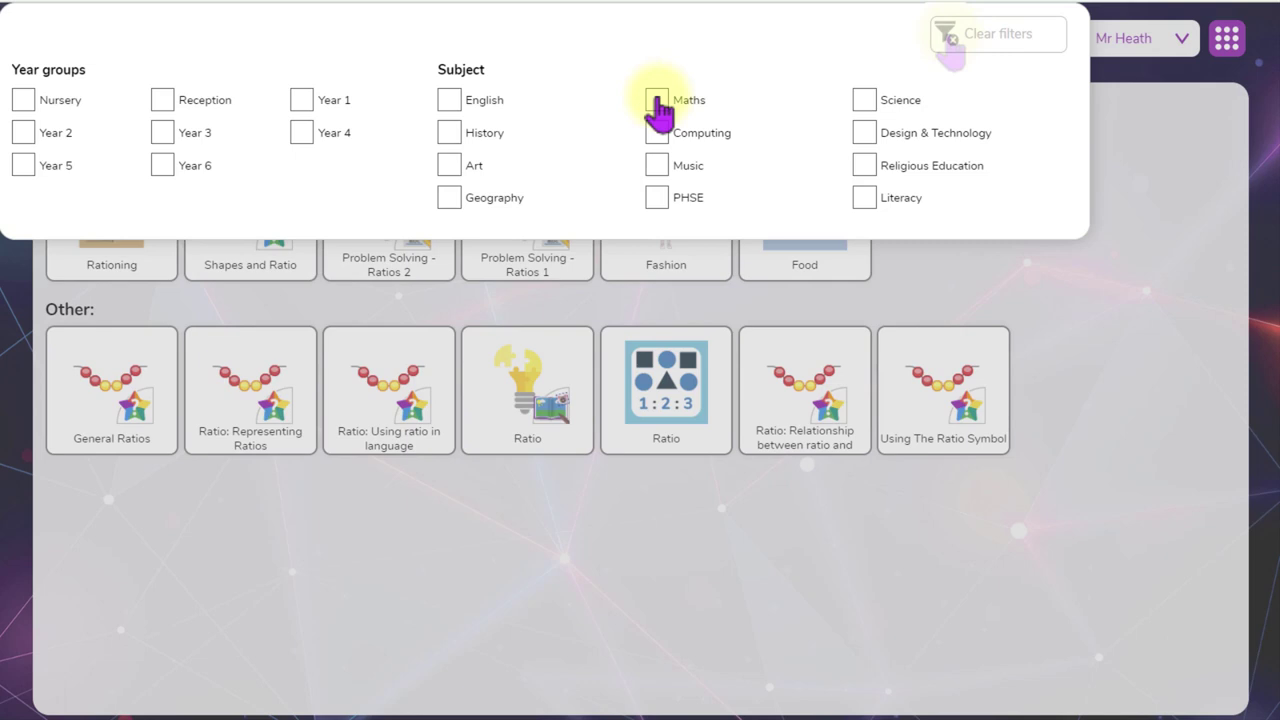
click(655, 103)
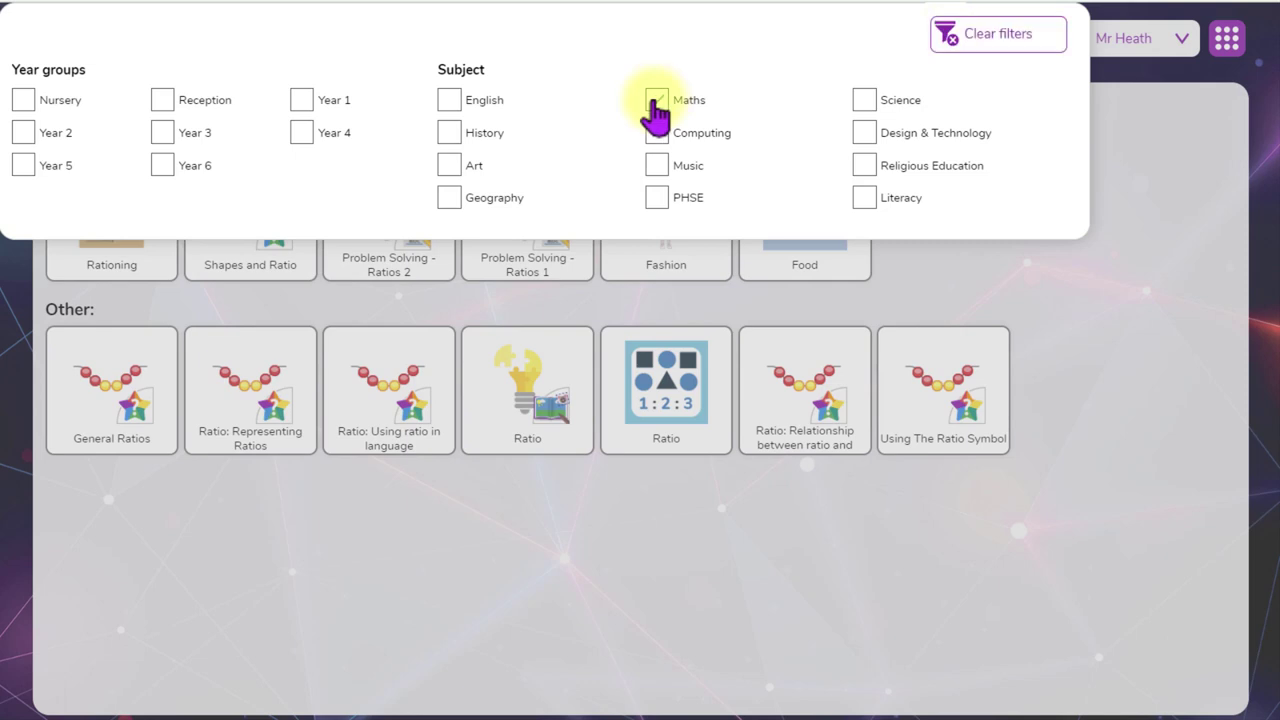
click(163, 167)
click(581, 289)
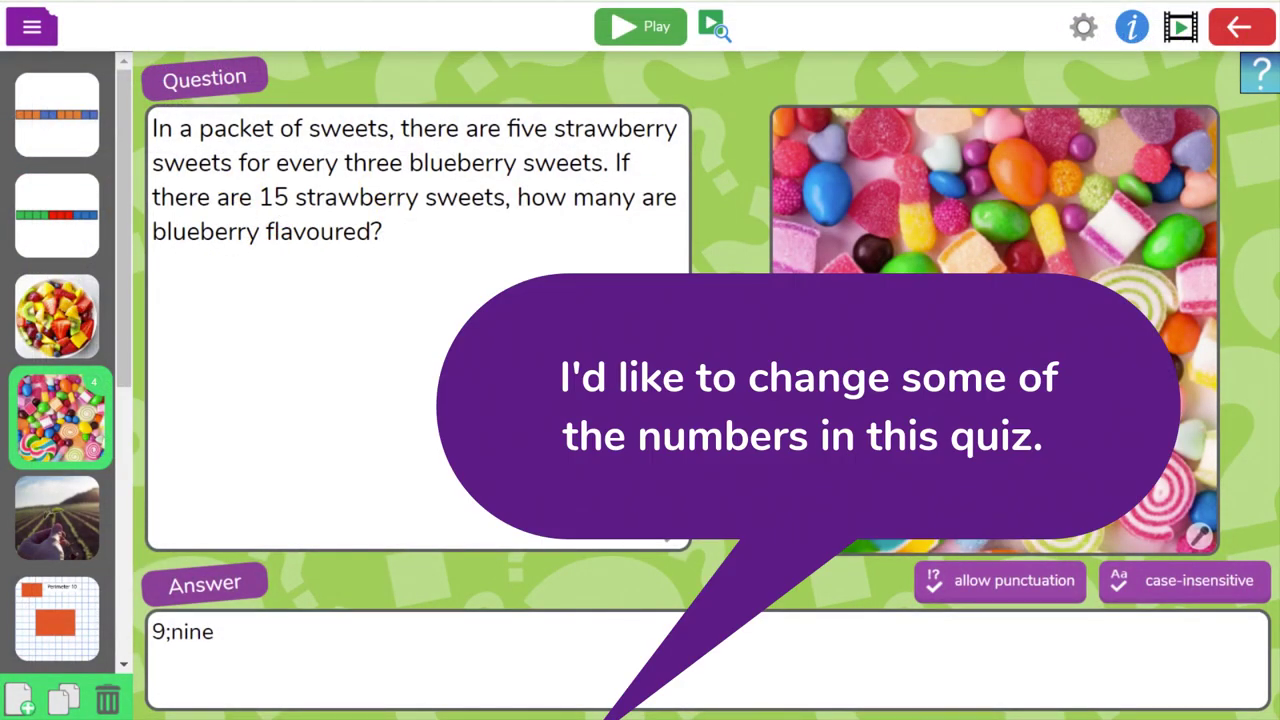
- Preview the ratio quiz as a pupil and check its help videos
click(632, 28)
click(636, 650)
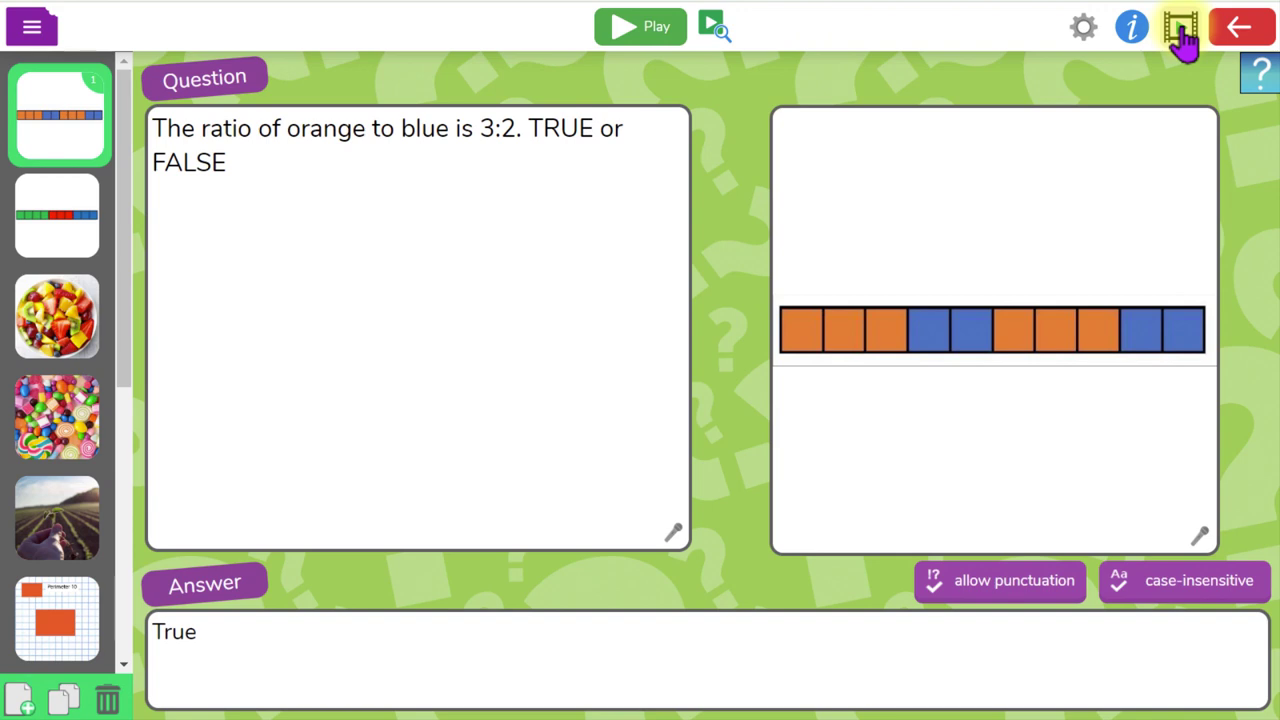
click(1181, 38)
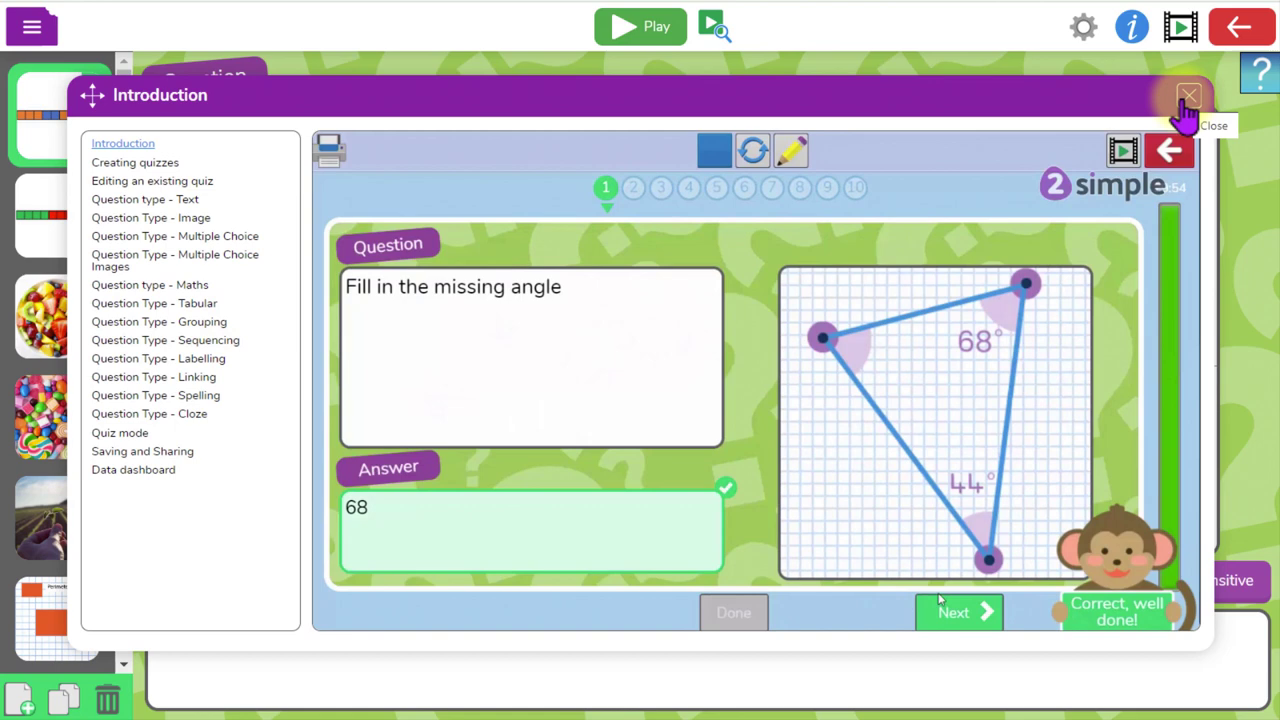
click(1186, 98)
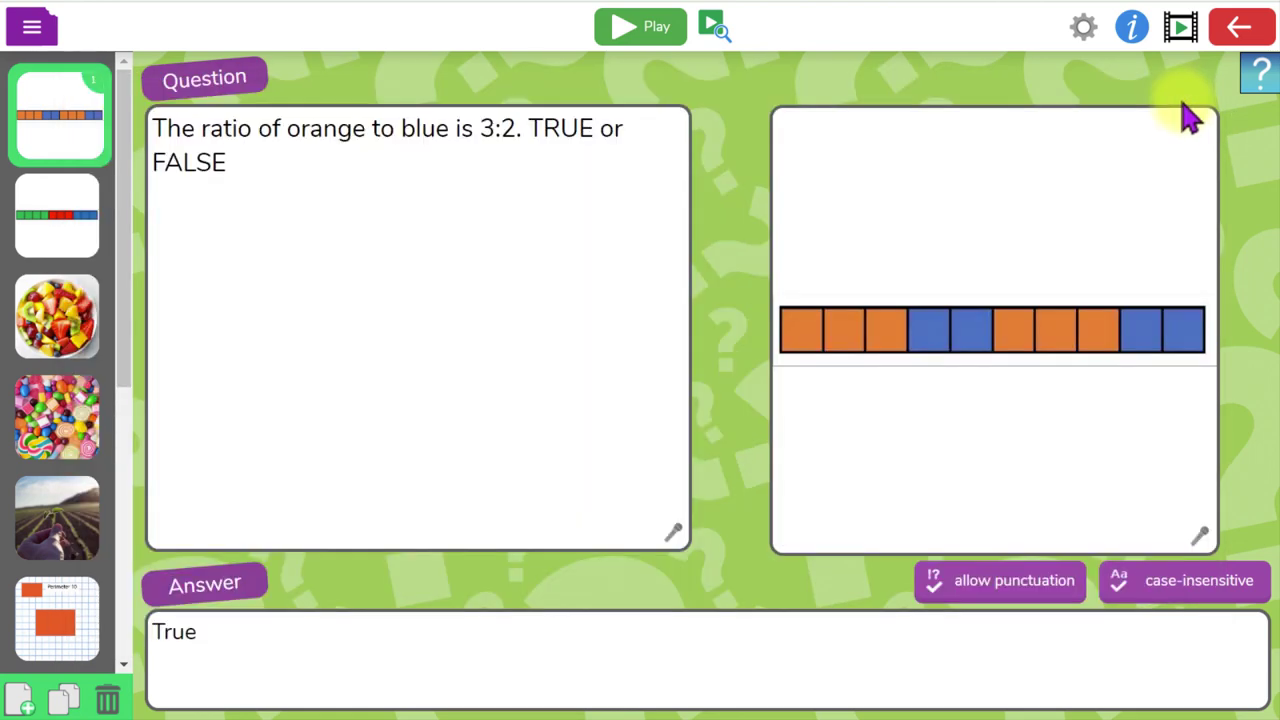
click(32, 30)
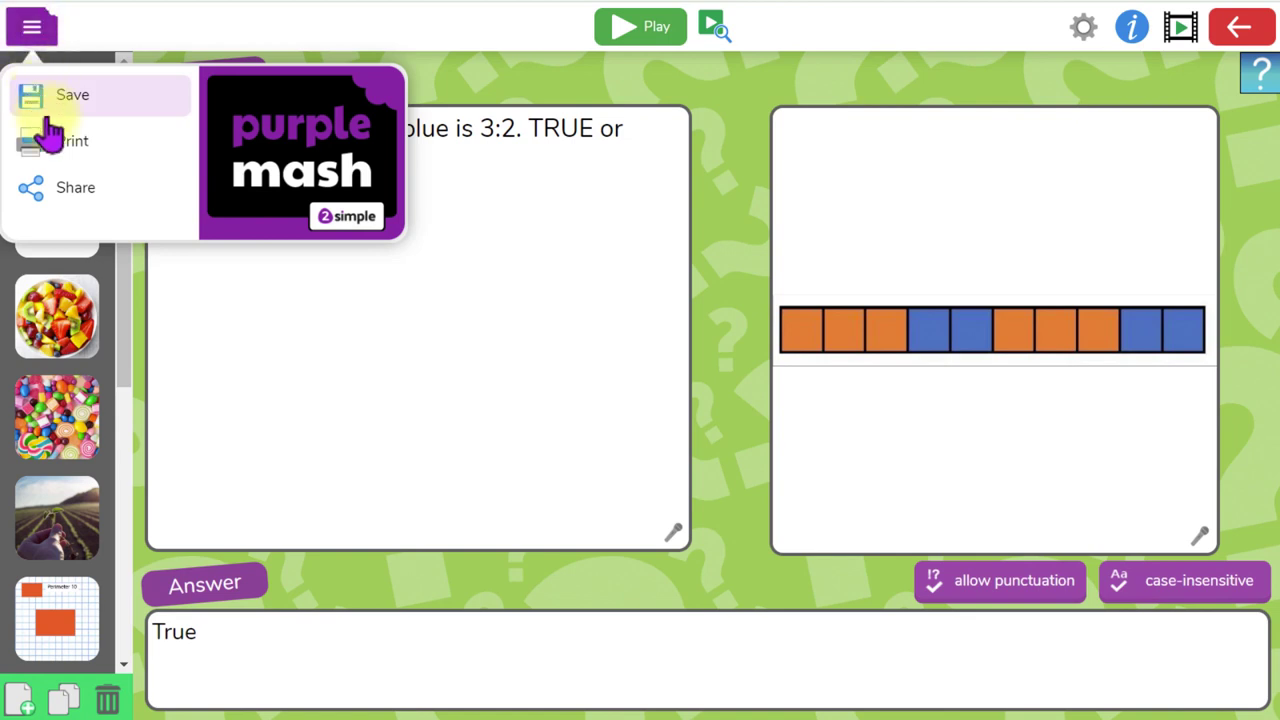
- Save the quiz under the file name 'New ratio Quiz'
click(65, 196)
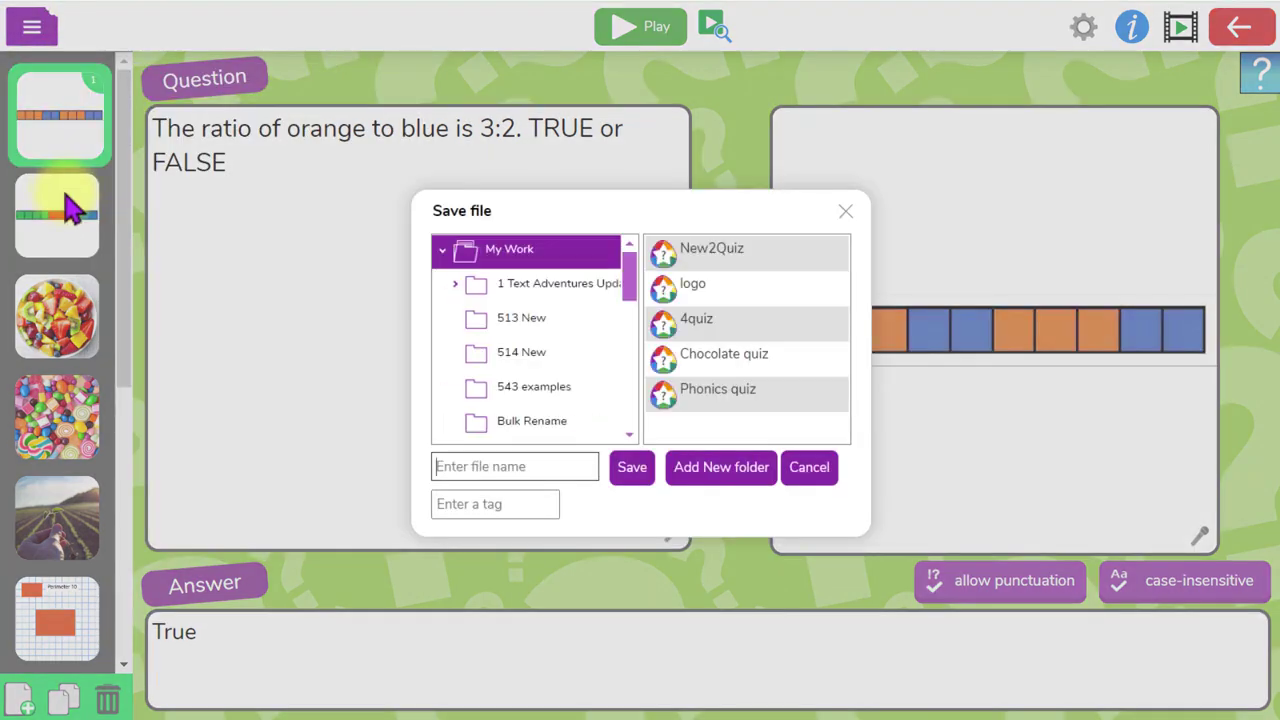
click(498, 467)
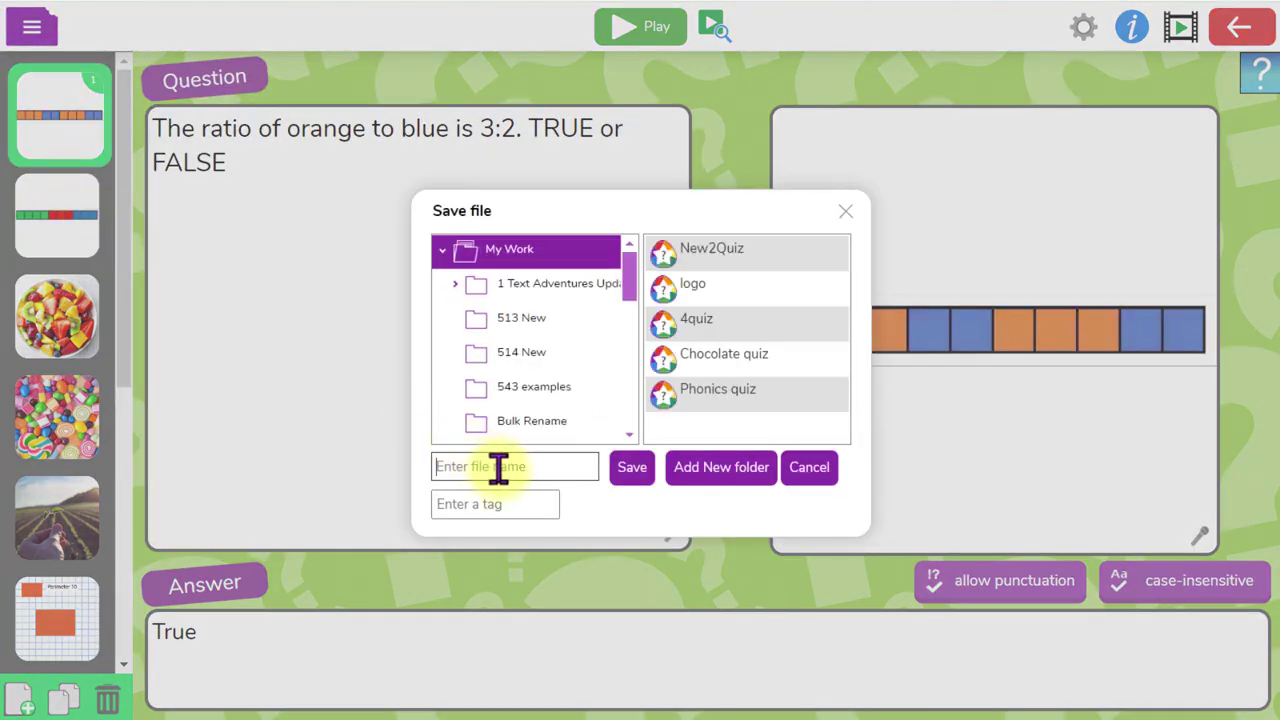
text(New ratio Quiz)
click(628, 468)
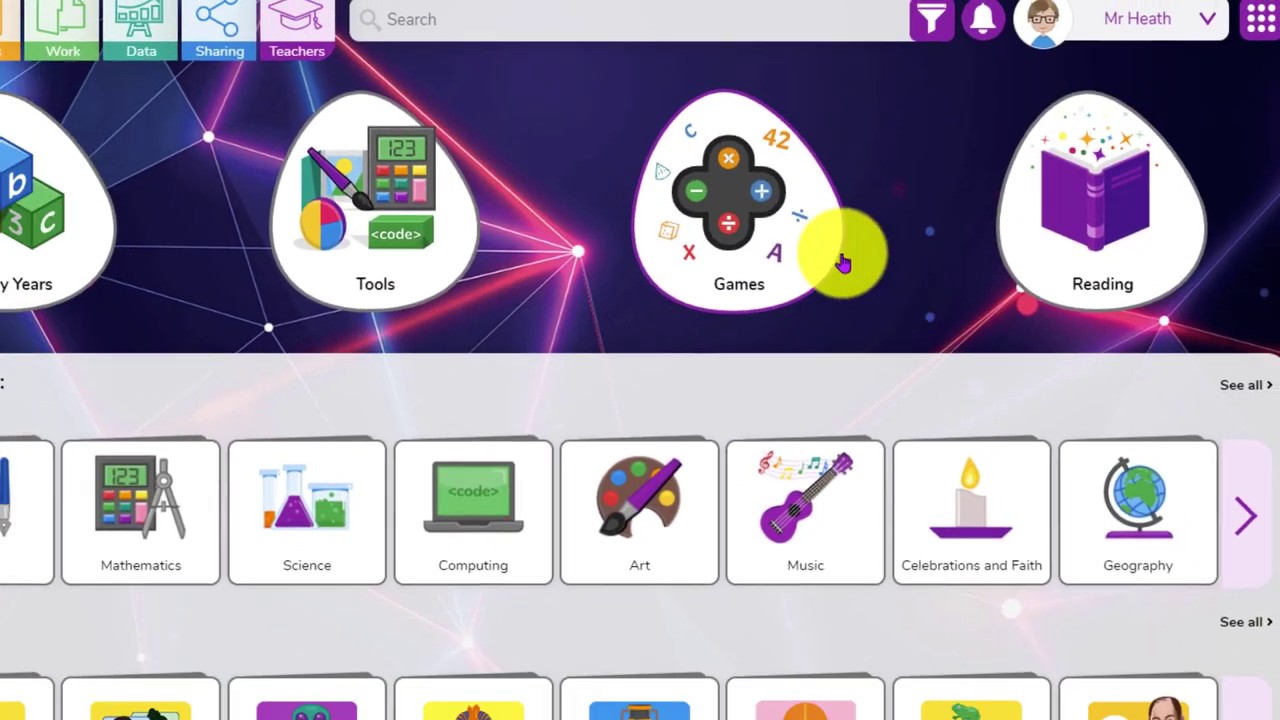
- Answer a times-table question and start a round of the multiplication game
scroll(775, 210, down, 3)
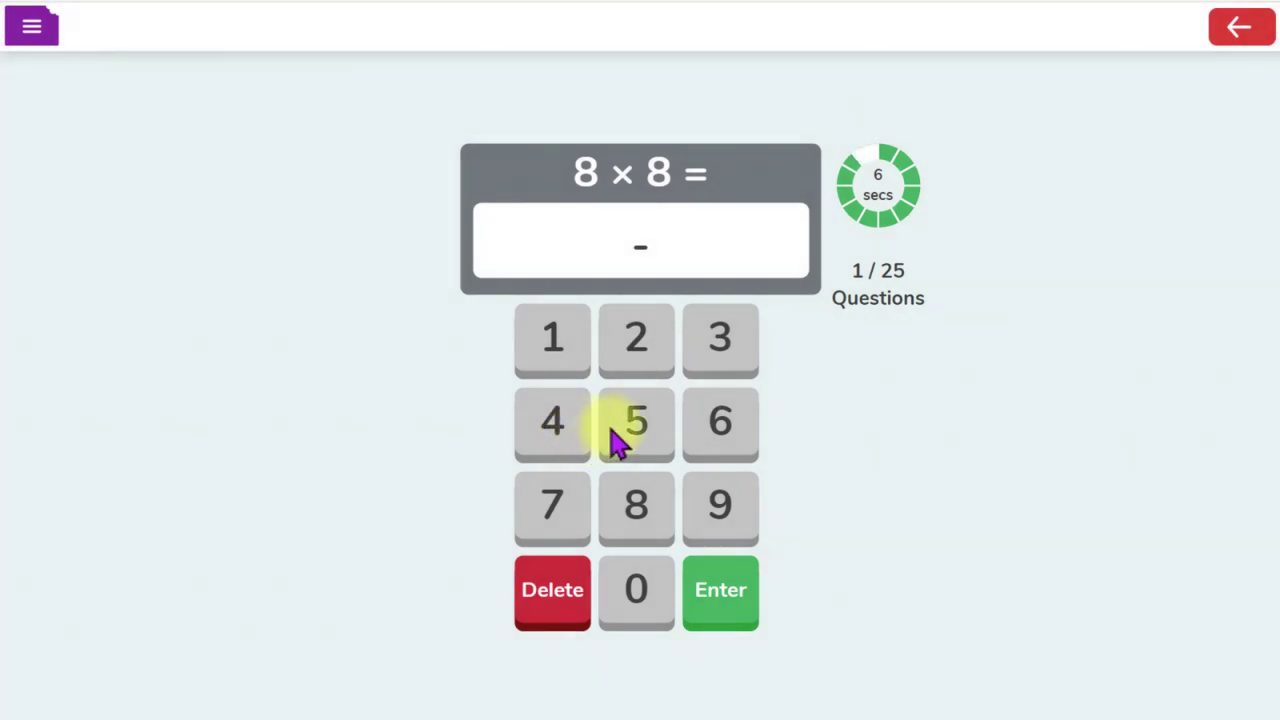
click(726, 428)
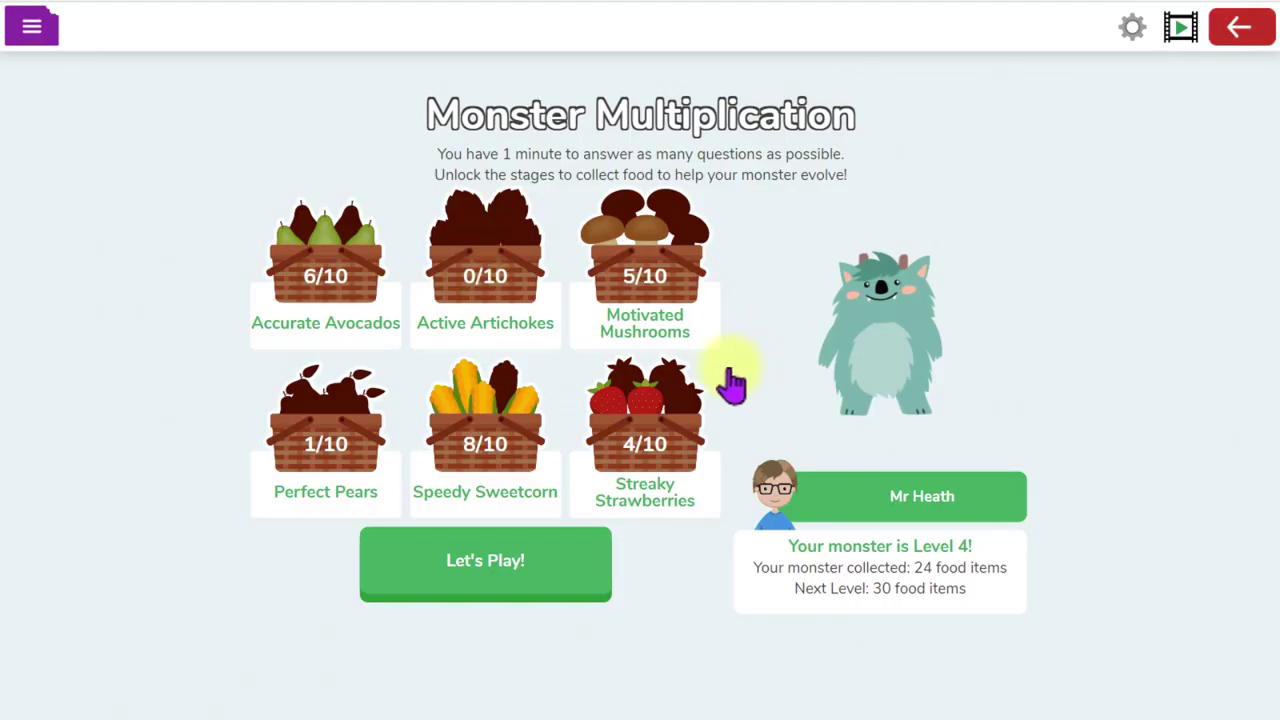
click(484, 592)
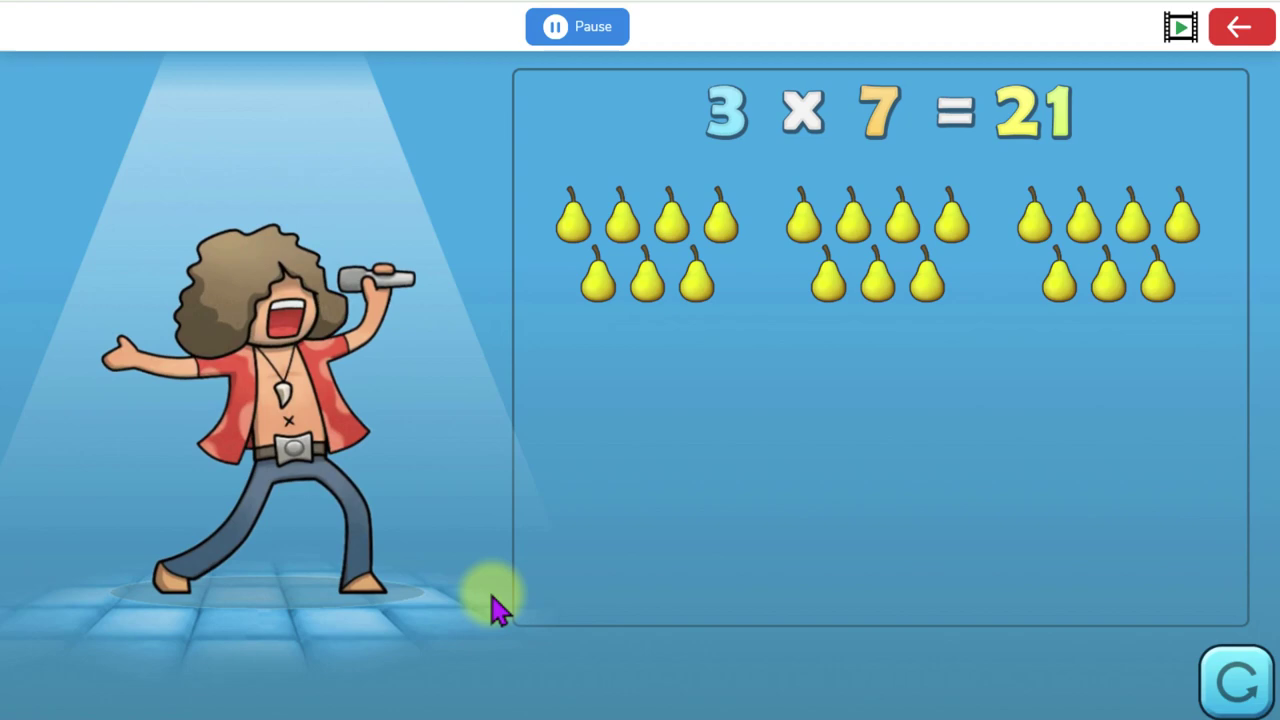
- Leave Rock Singer and browse the PDFs in Times Tables Printables
click(1240, 30)
click(600, 400)
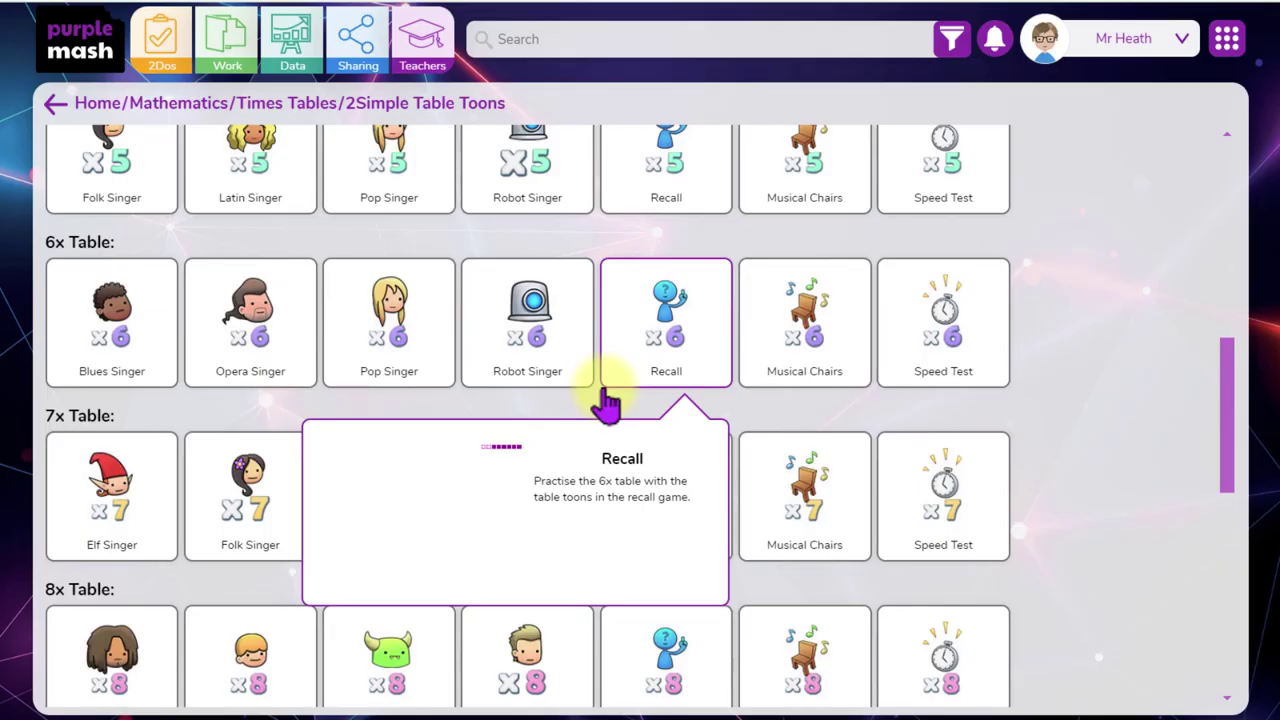
scroll(606, 395, up, 10)
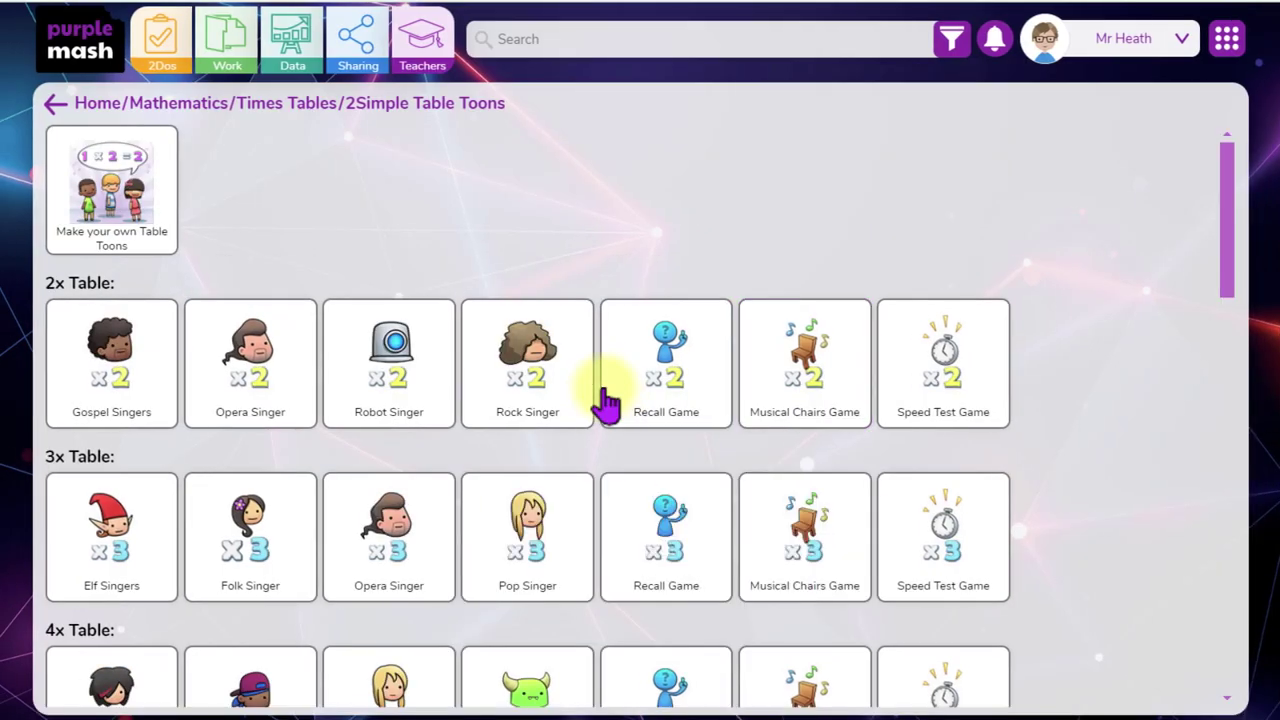
click(303, 105)
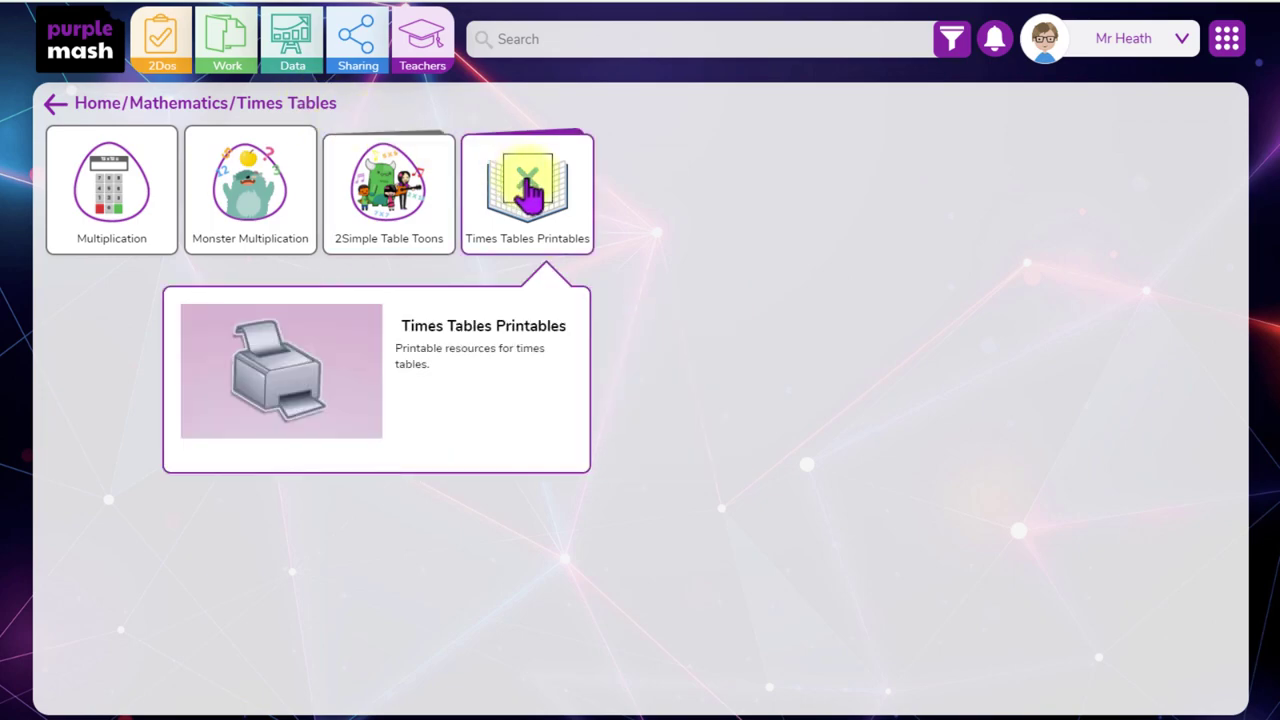
click(528, 195)
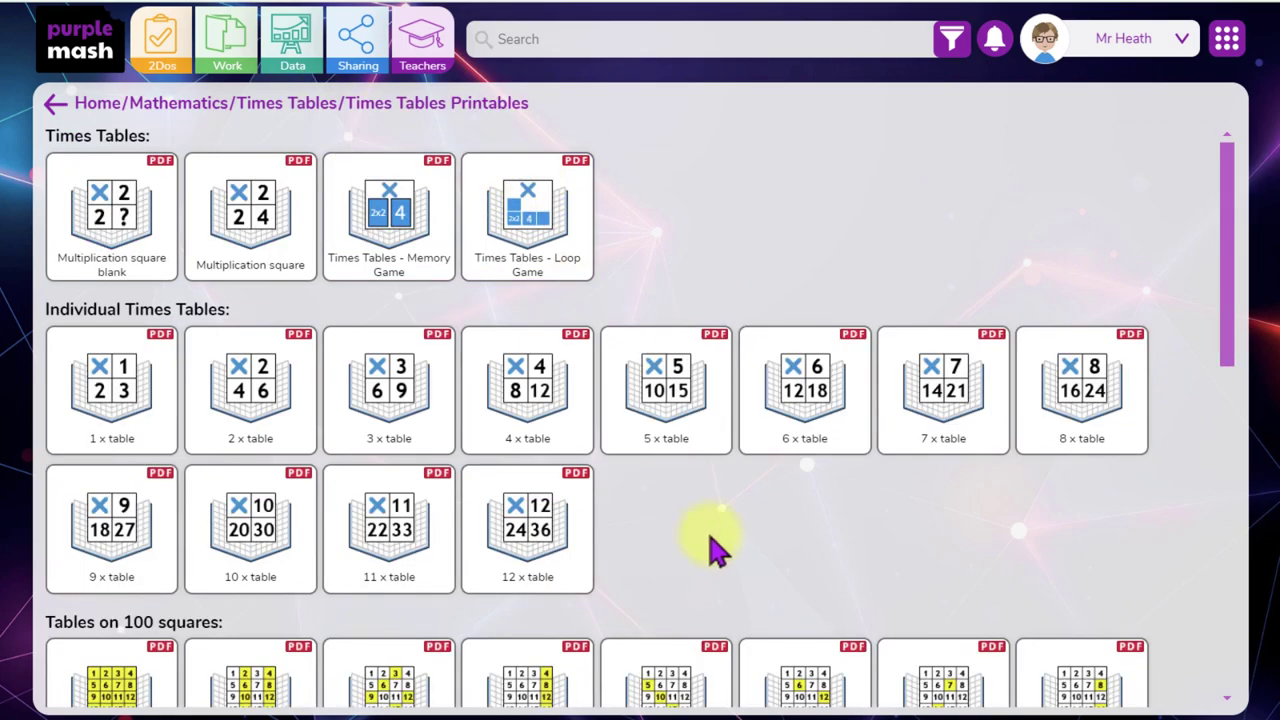
scroll(715, 548, down, 4)
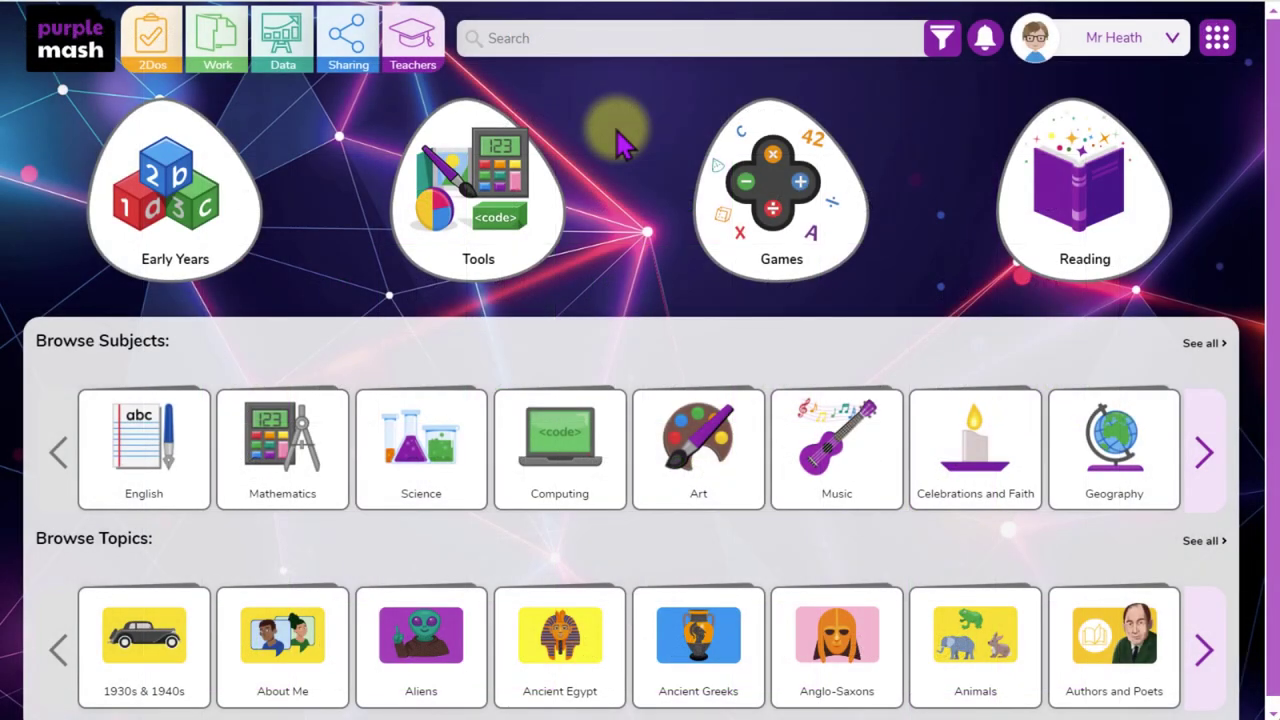
- Open Times Tables and answer Multiplication questions, including 11 × 2 = 22
scroll(314, 430, down, 2)
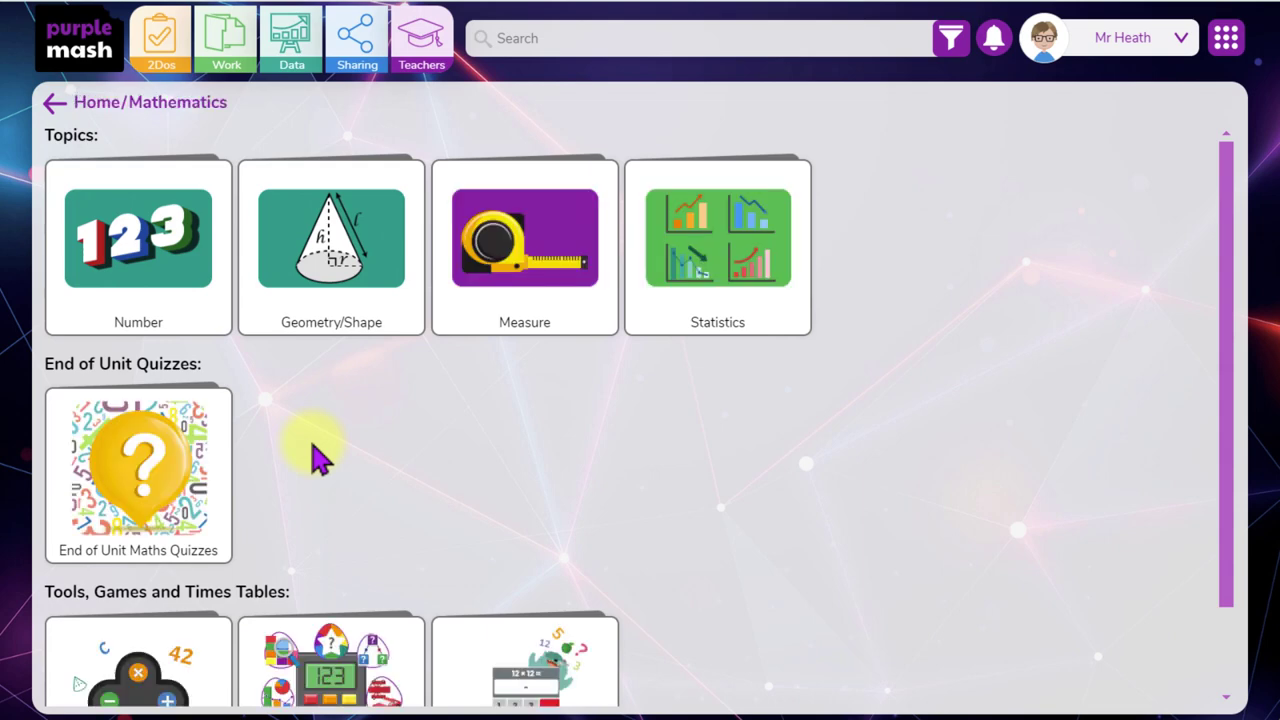
scroll(318, 458, down, 1)
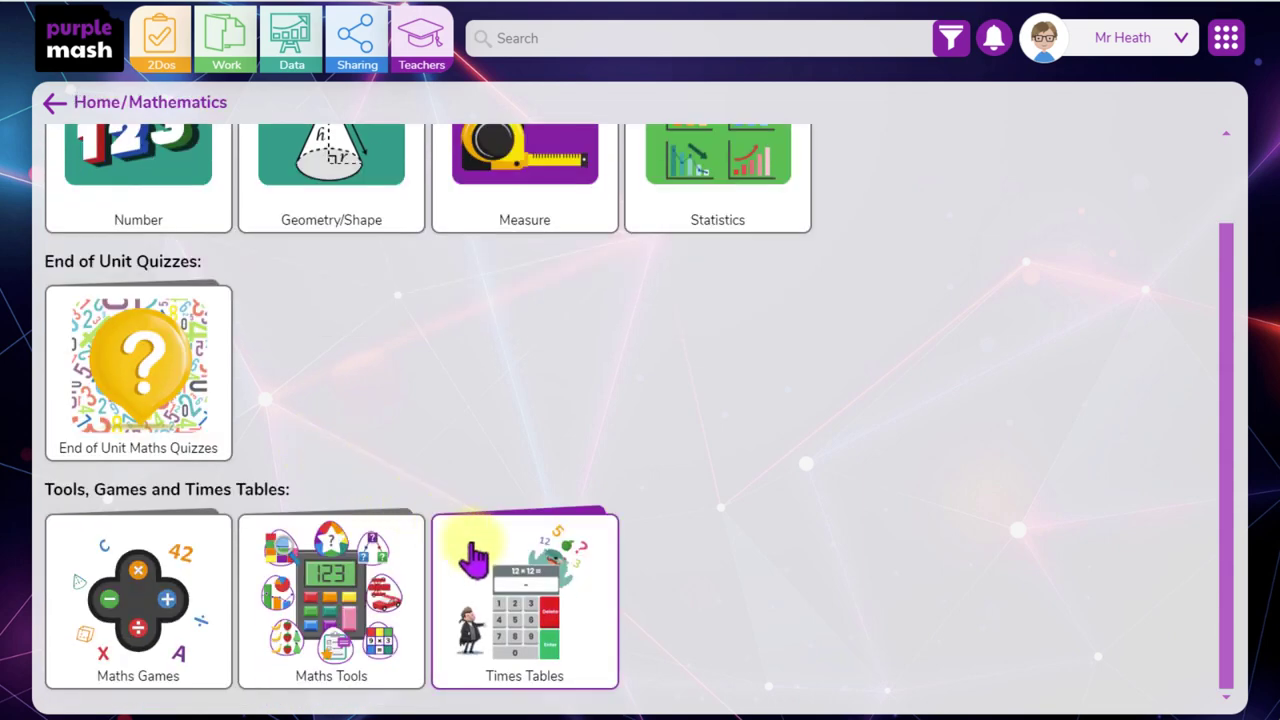
click(548, 562)
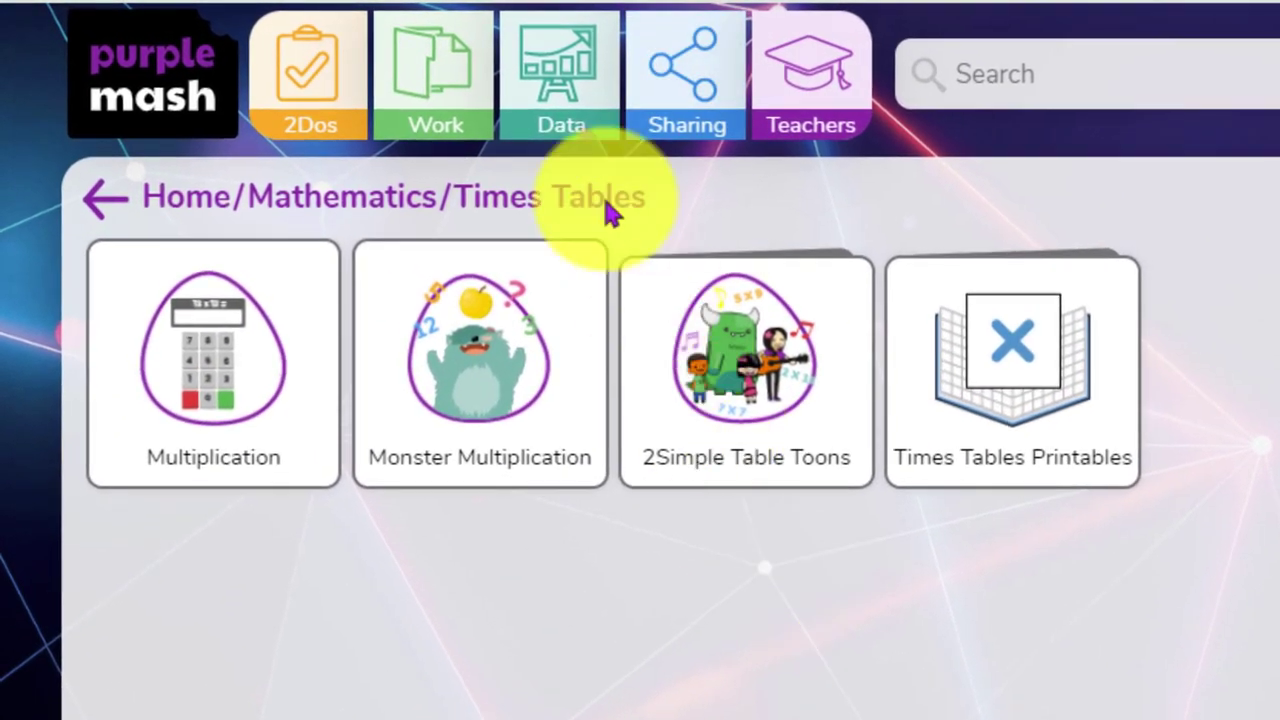
click(578, 138)
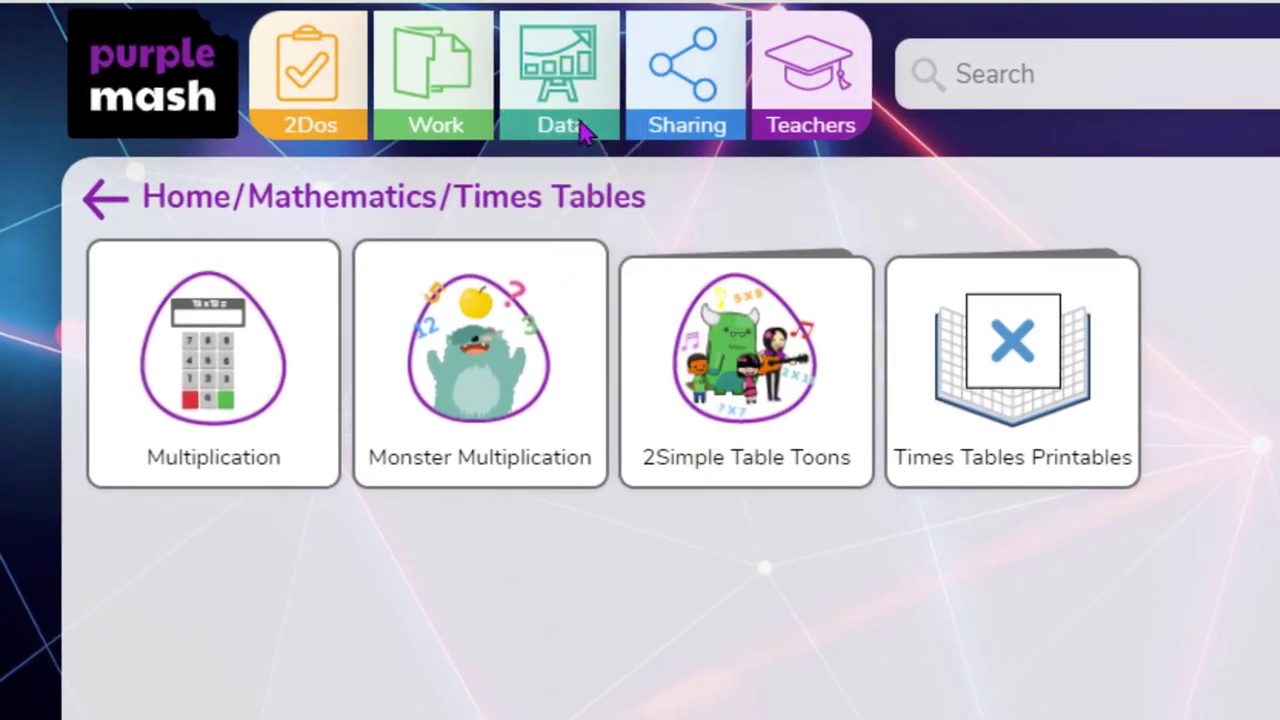
click(720, 592)
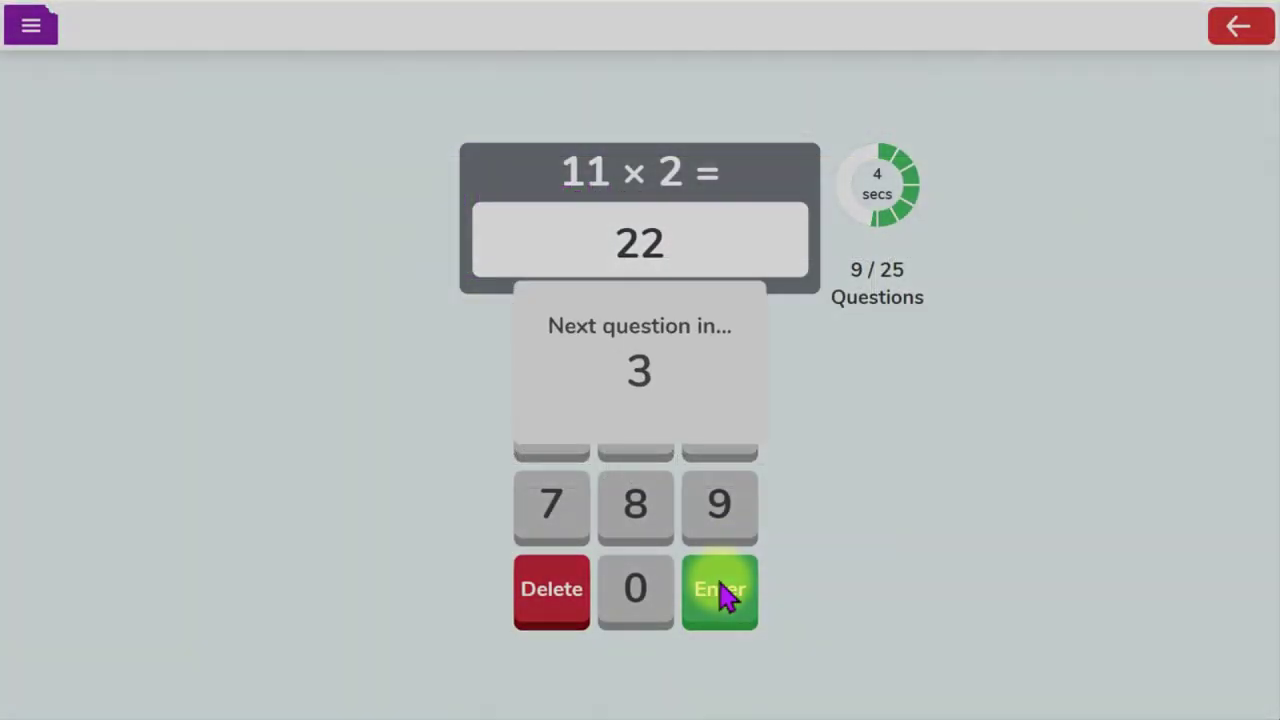
click(778, 462)
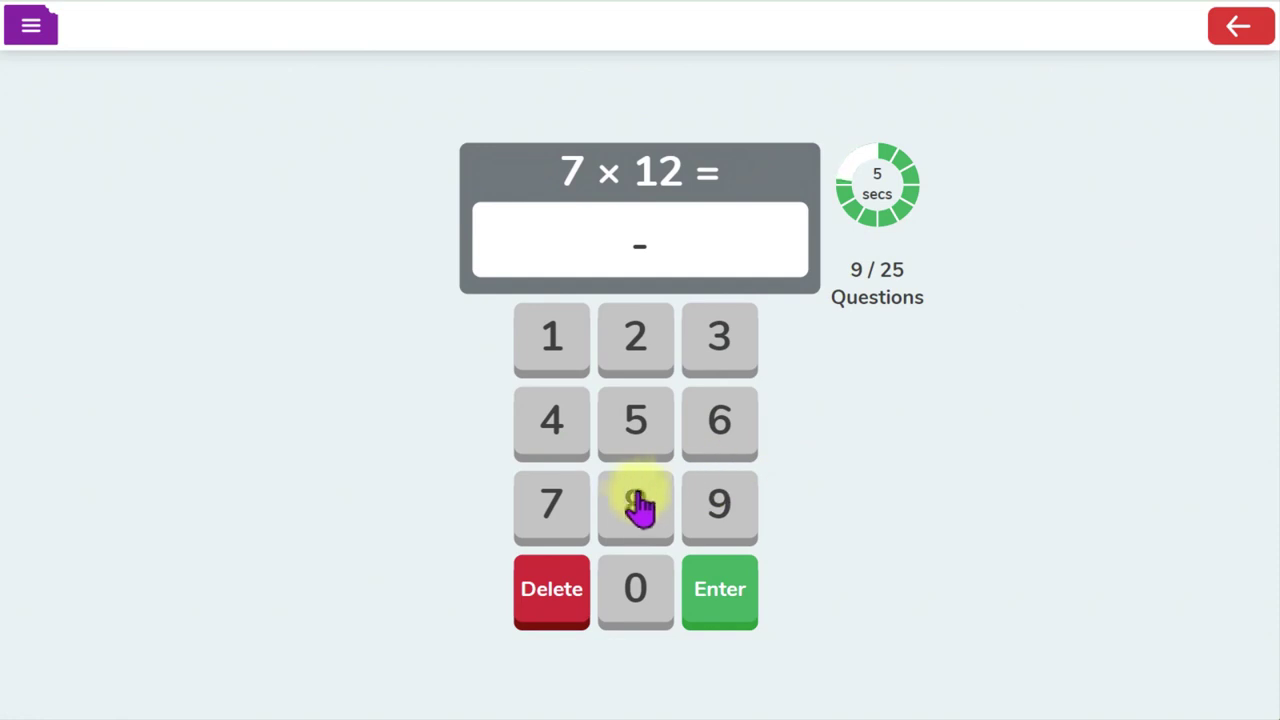
click(637, 505)
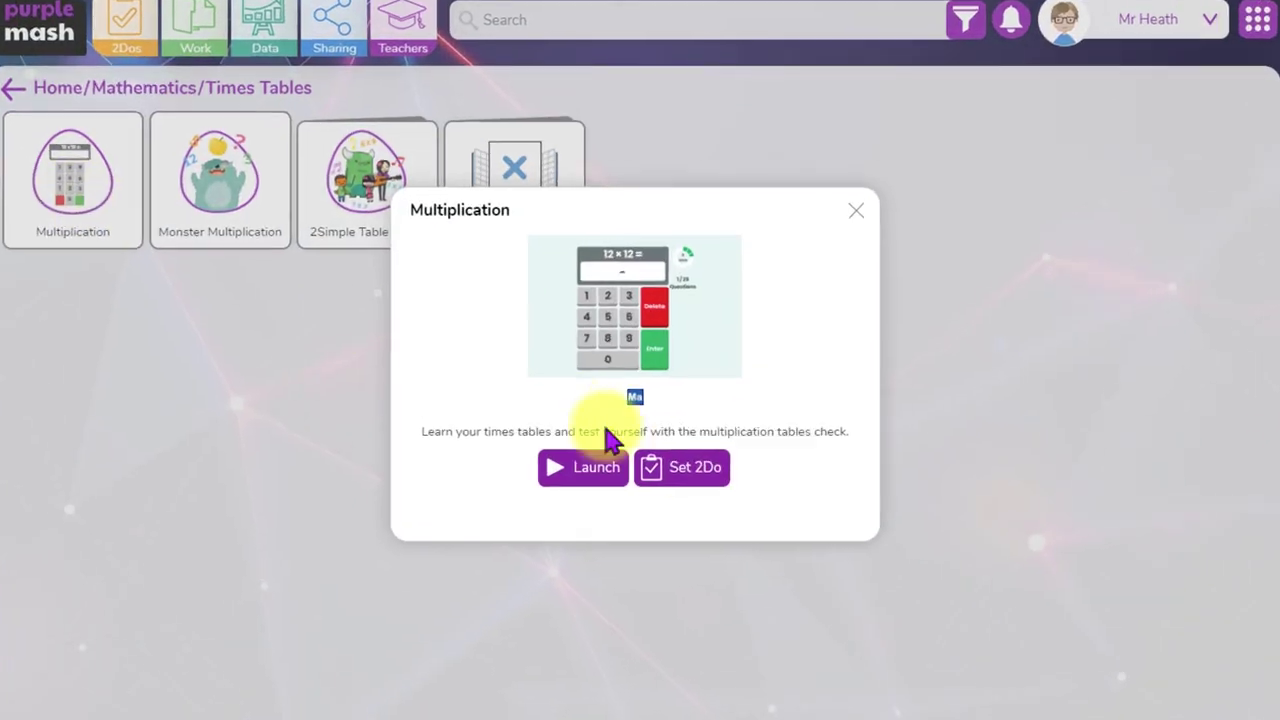
- Set Multiplication as a 2Do in Custom game mode and open its custom test settings
click(676, 459)
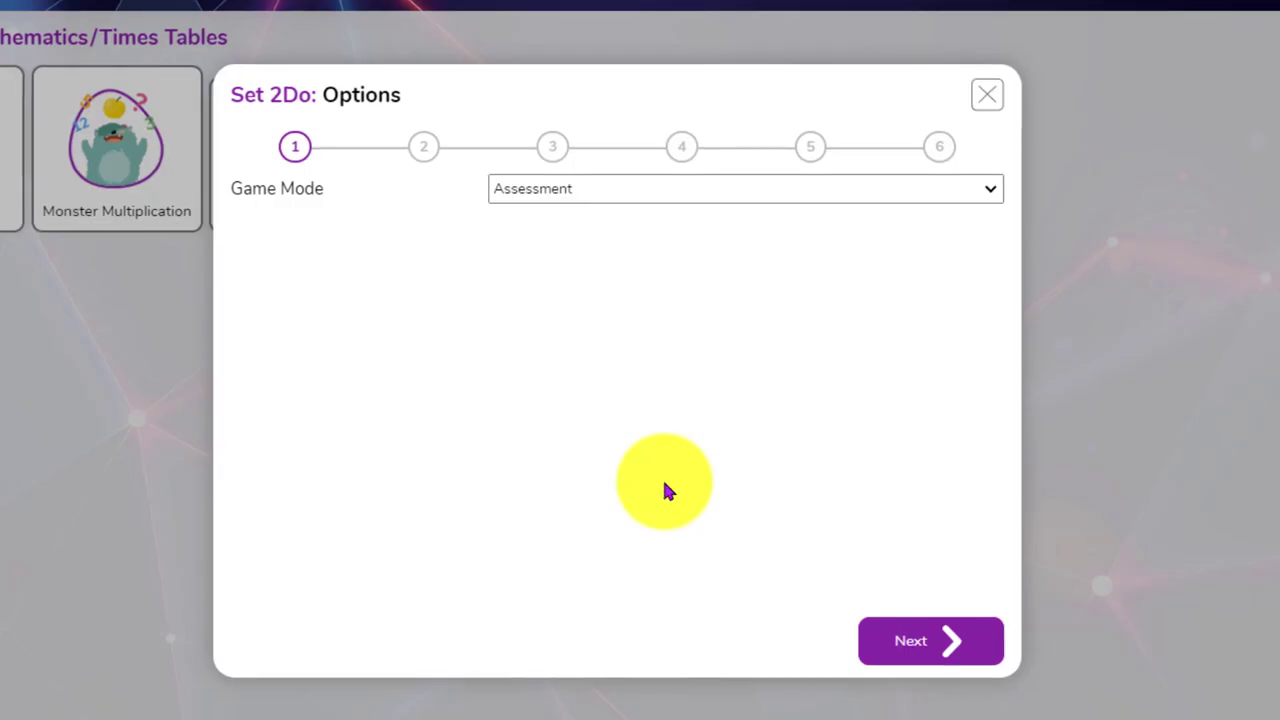
click(744, 190)
click(704, 236)
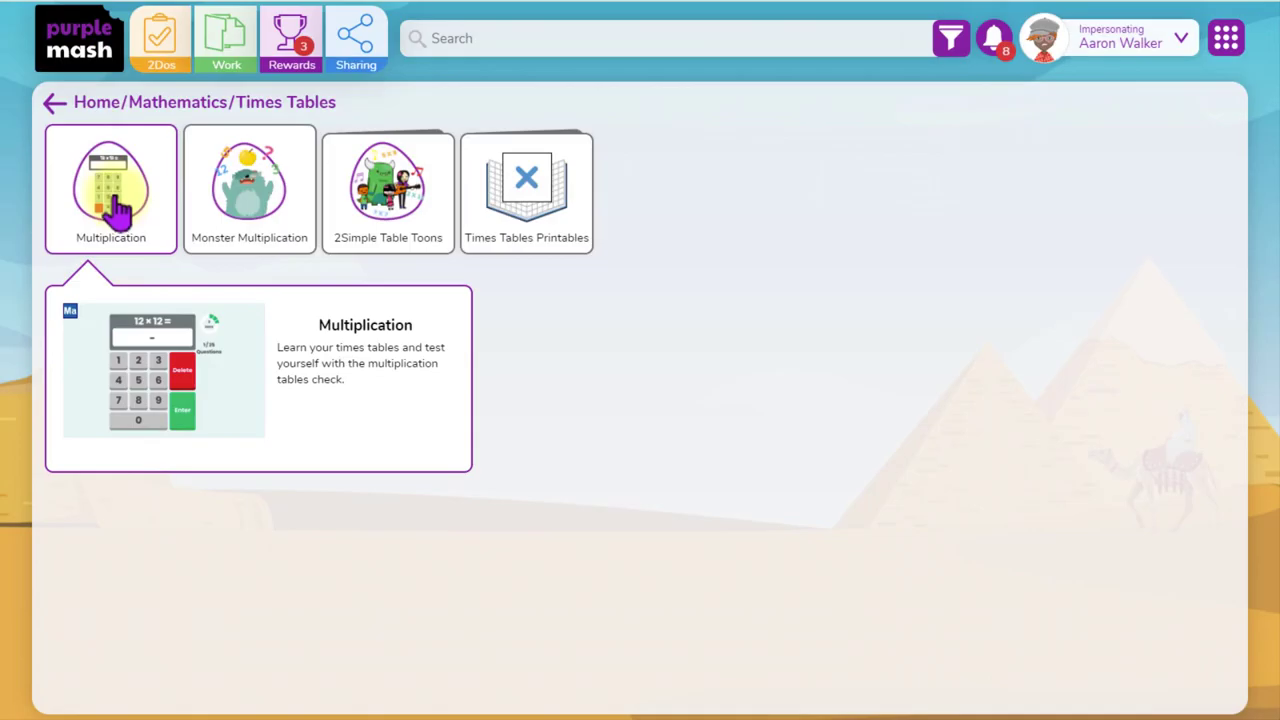
click(116, 200)
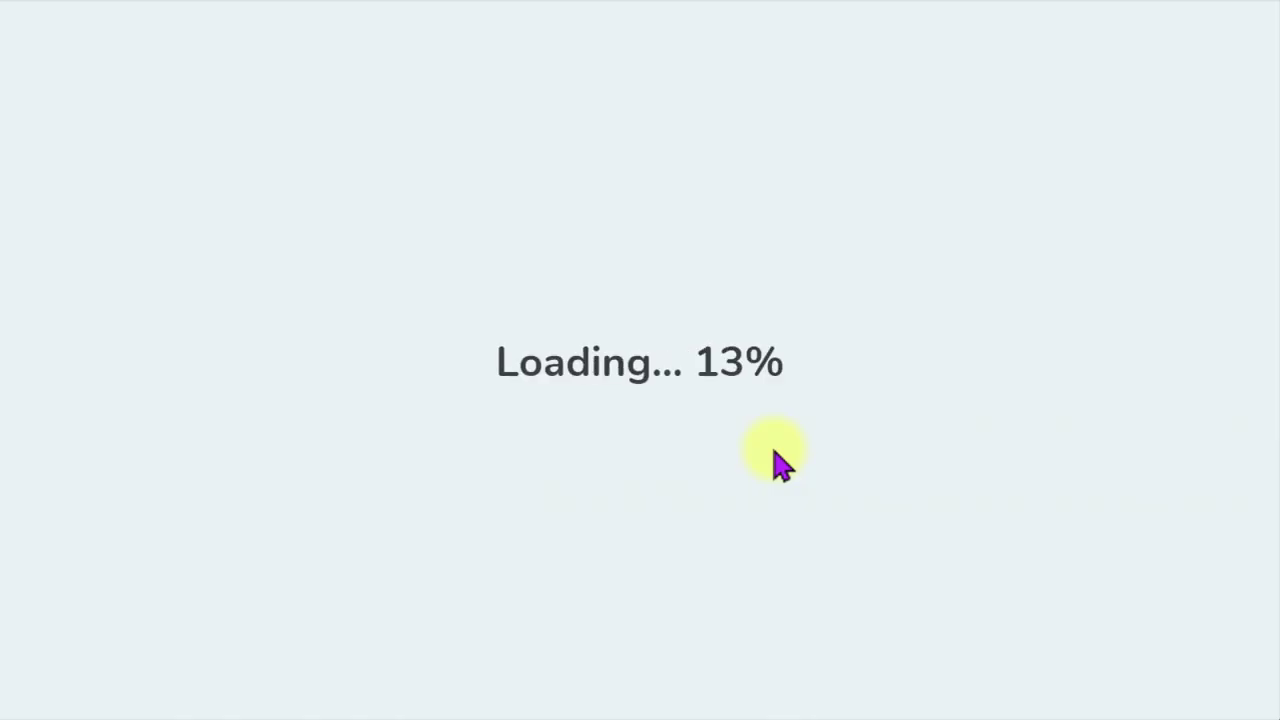
click(778, 462)
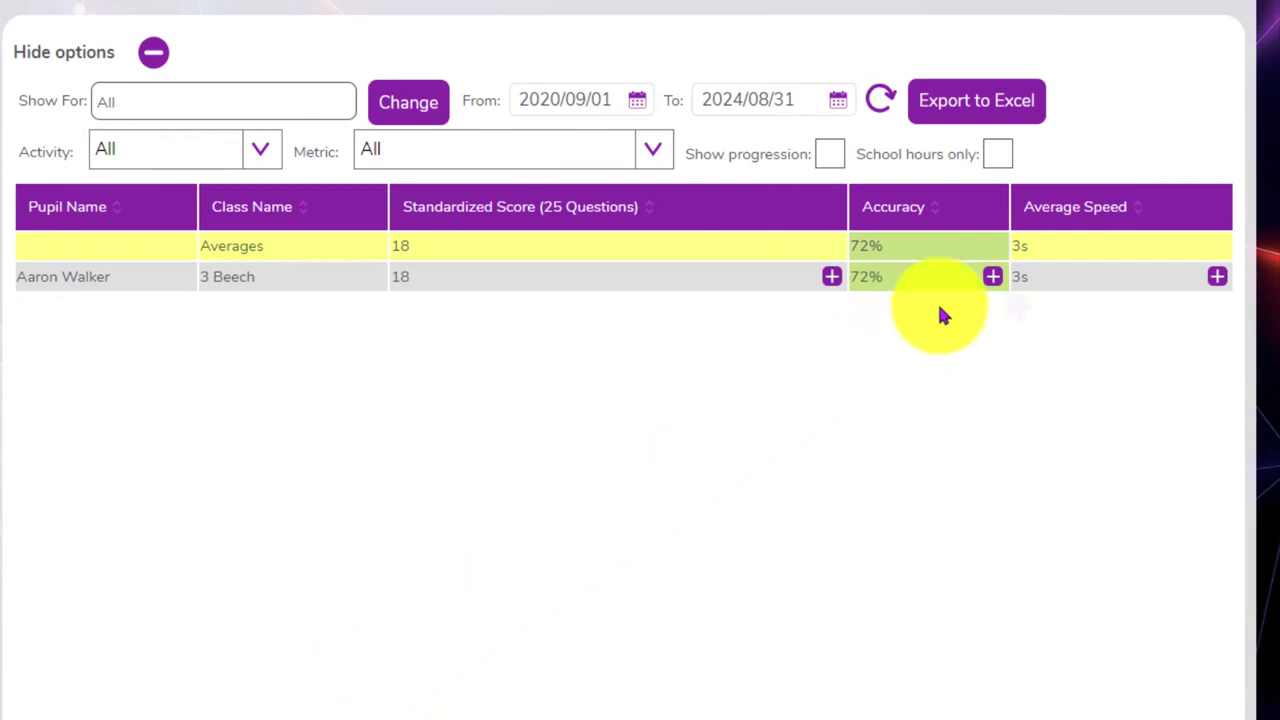
- Review the per-question accuracy breakdown in the finished 2Do's pupil data
click(993, 277)
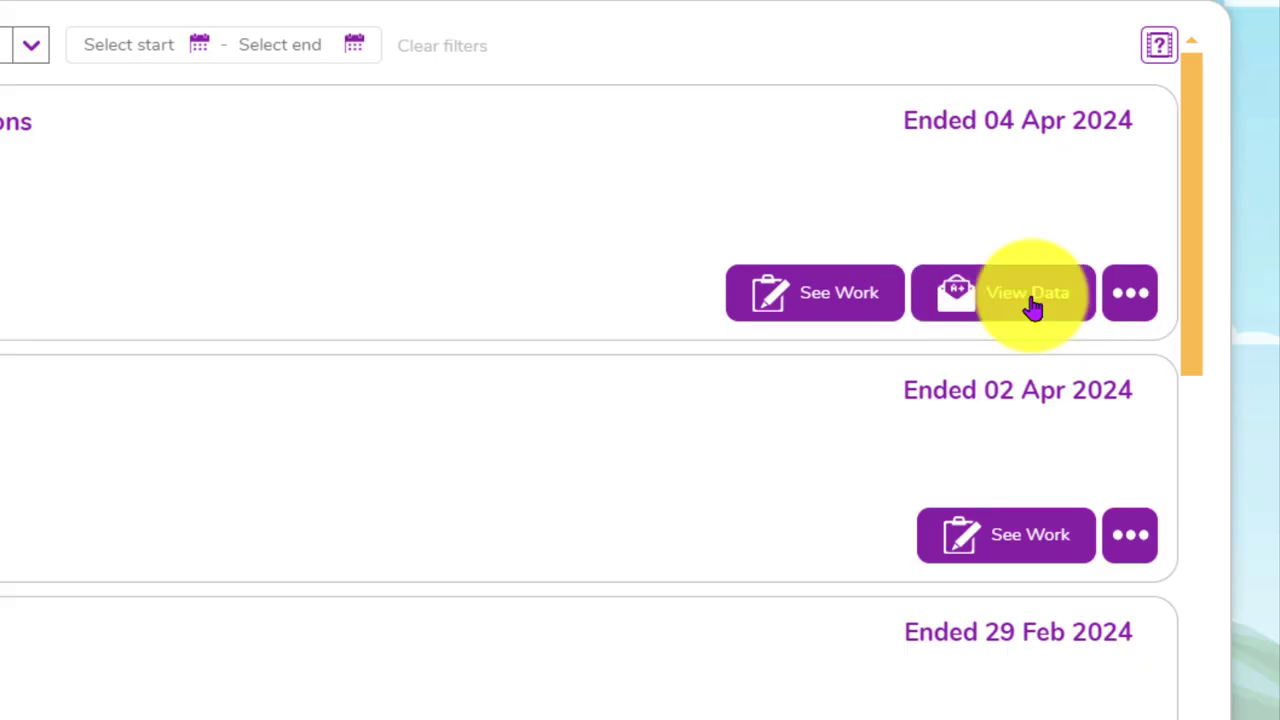
click(1033, 308)
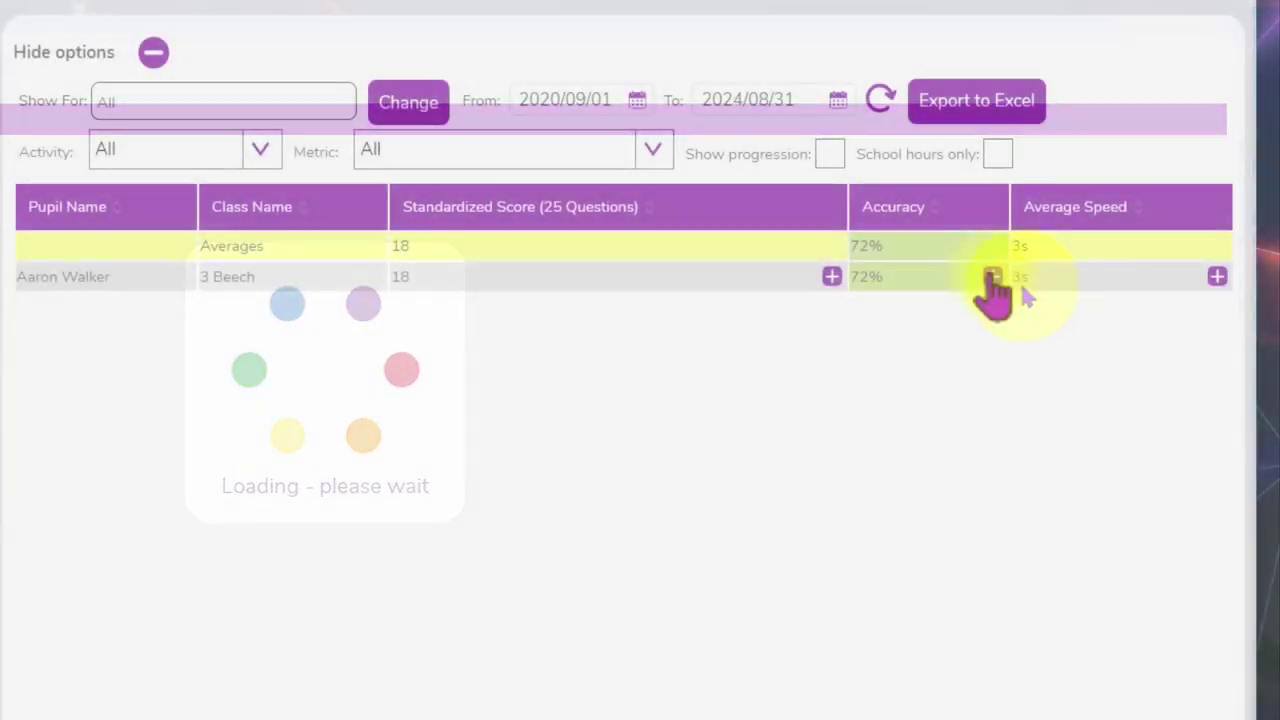
click(990, 278)
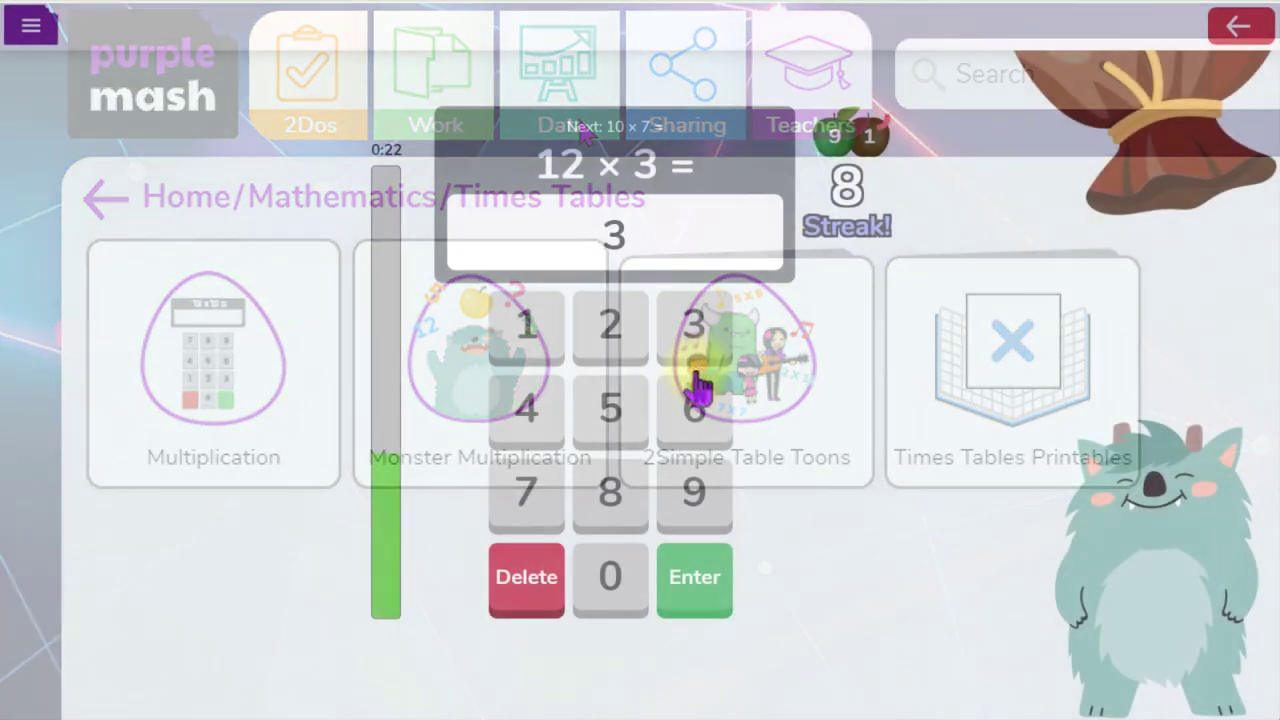
- Answer 12 × 3 = 36 and 10 × 7 = 70 using the Monster Multiplication keypad
click(697, 420)
click(718, 590)
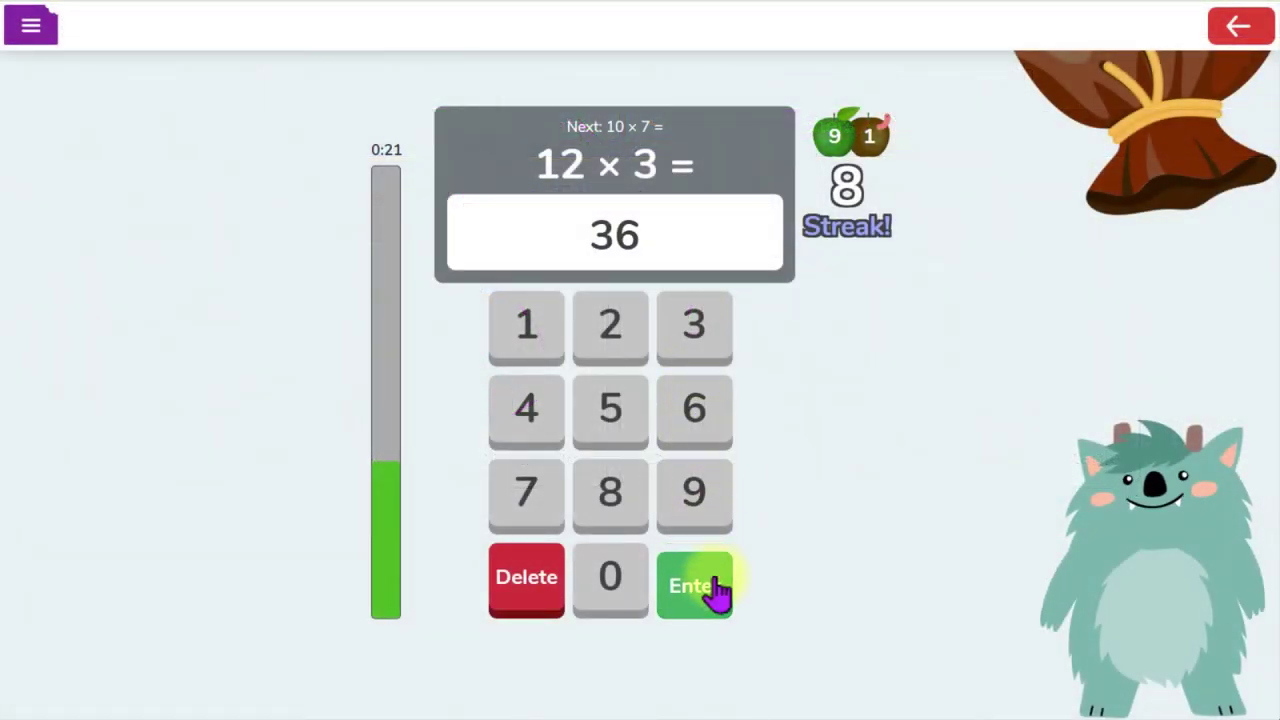
click(530, 492)
click(613, 590)
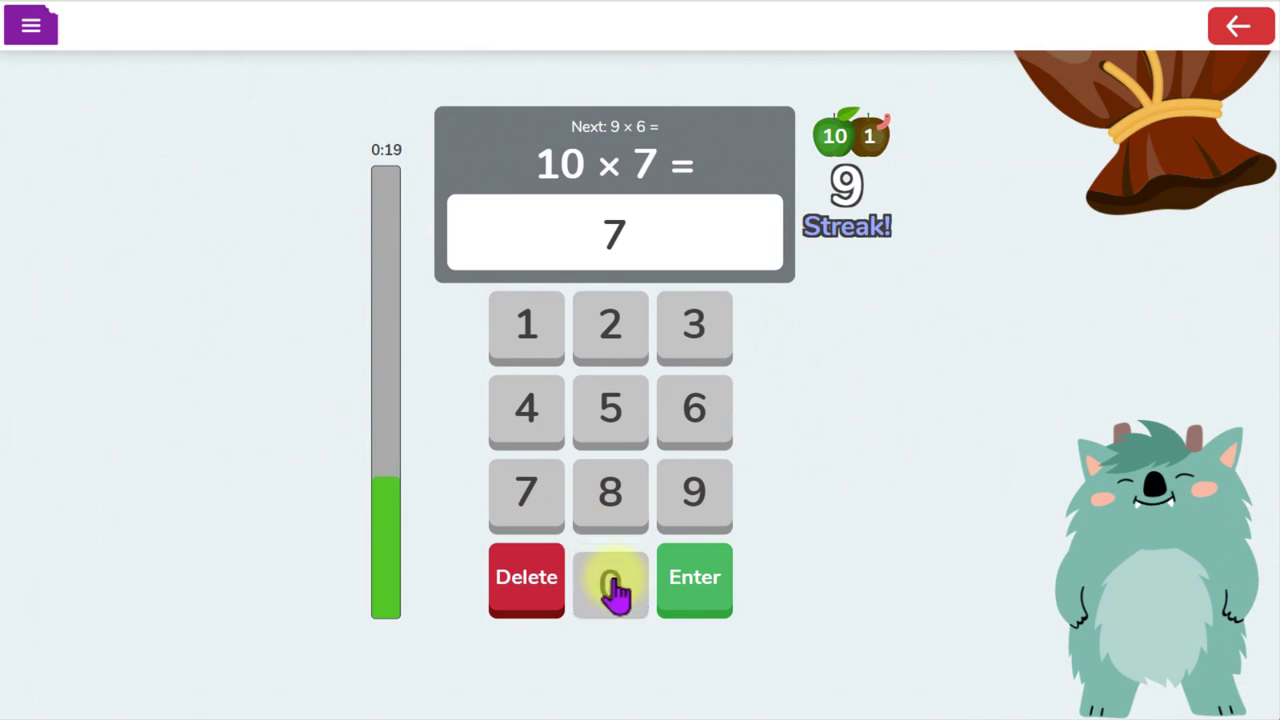
click(700, 586)
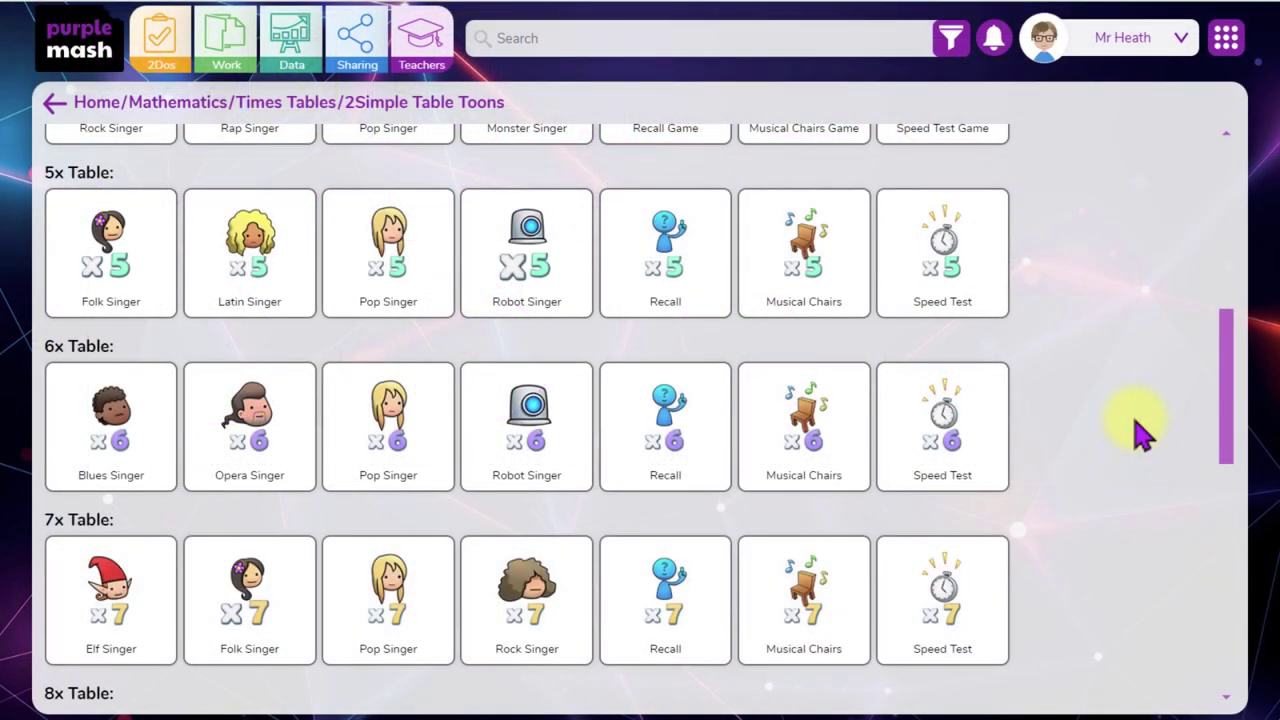
- Play the 7x Rock Singer song, then answer 1 × 6 = 6 in the 6x quiz
click(527, 600)
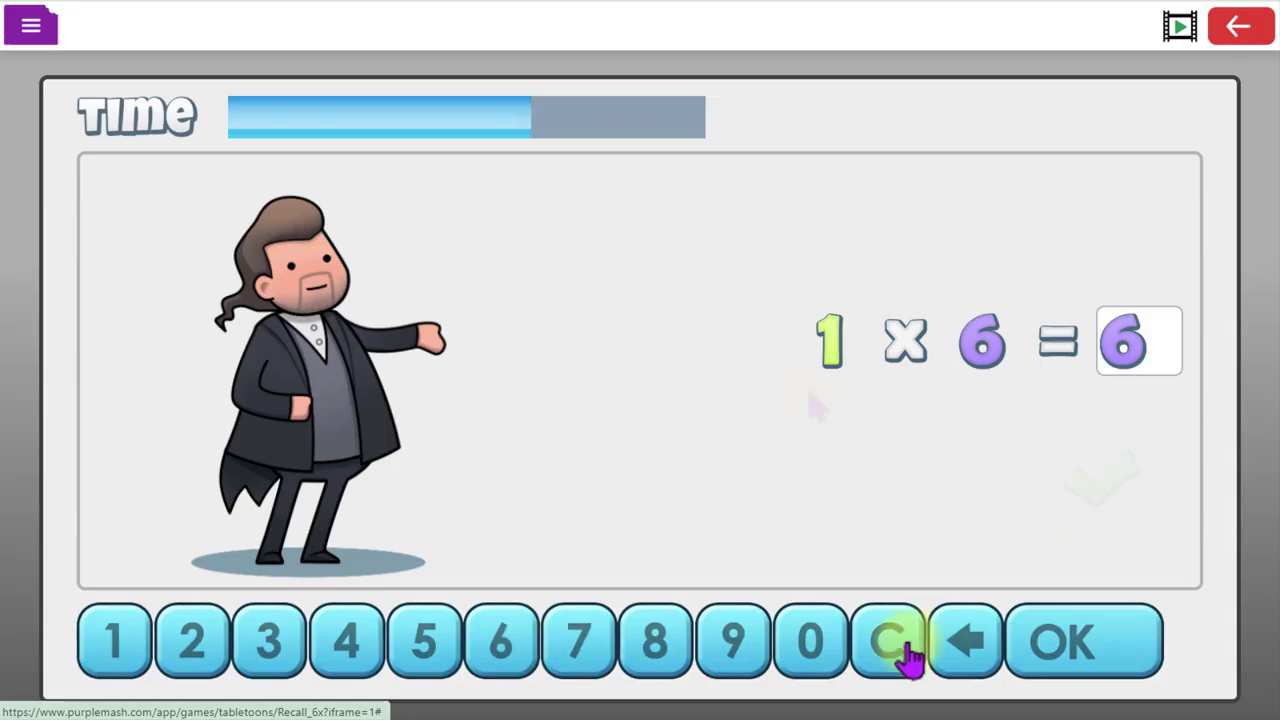
click(1057, 652)
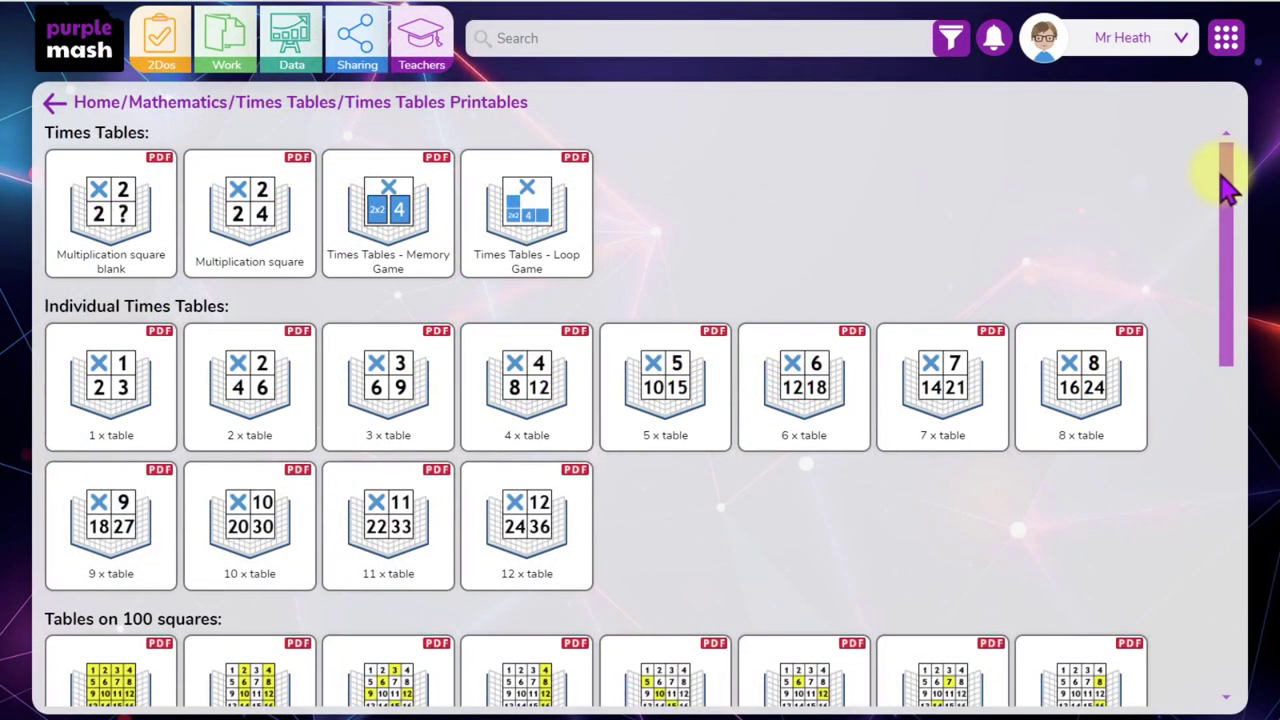
- Scroll the Times Tables Printables list down toward the Multiplication square PDF
drag(1228, 190, 1238, 552)
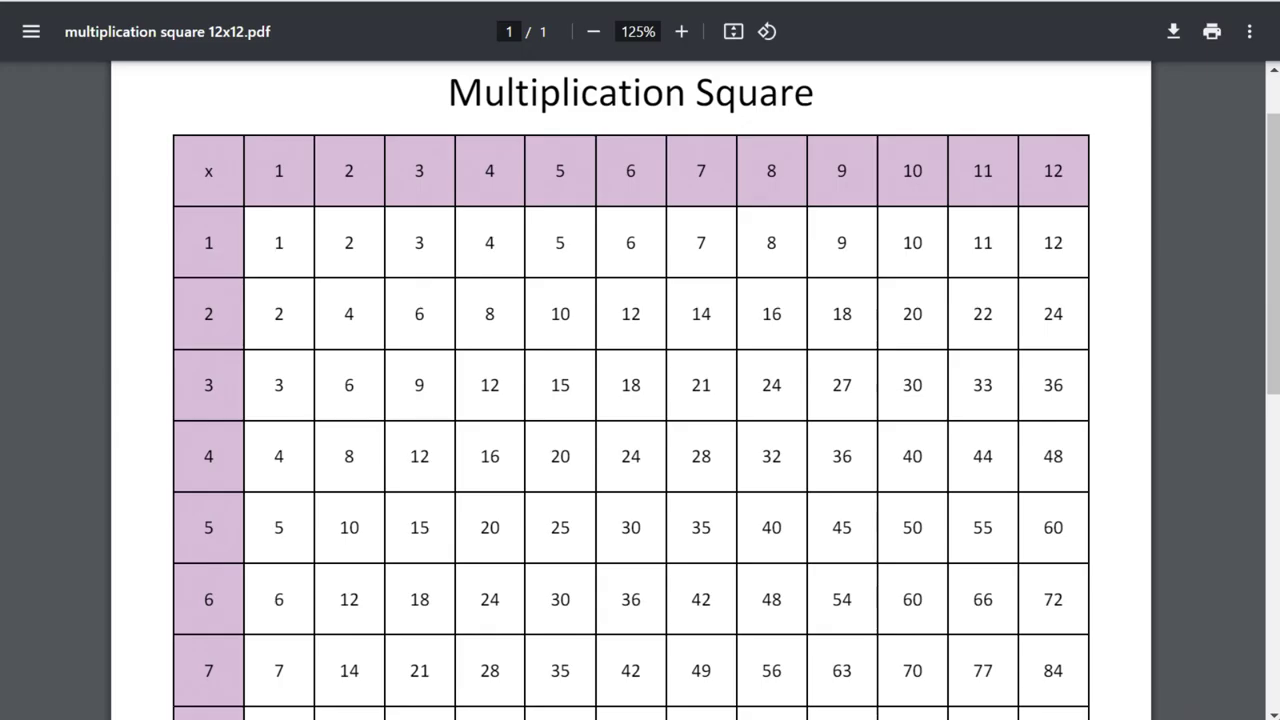
- Cycle through the loop game, 3x 100 square and 6x memory game PDF tabs
key(ctrl+Tab)
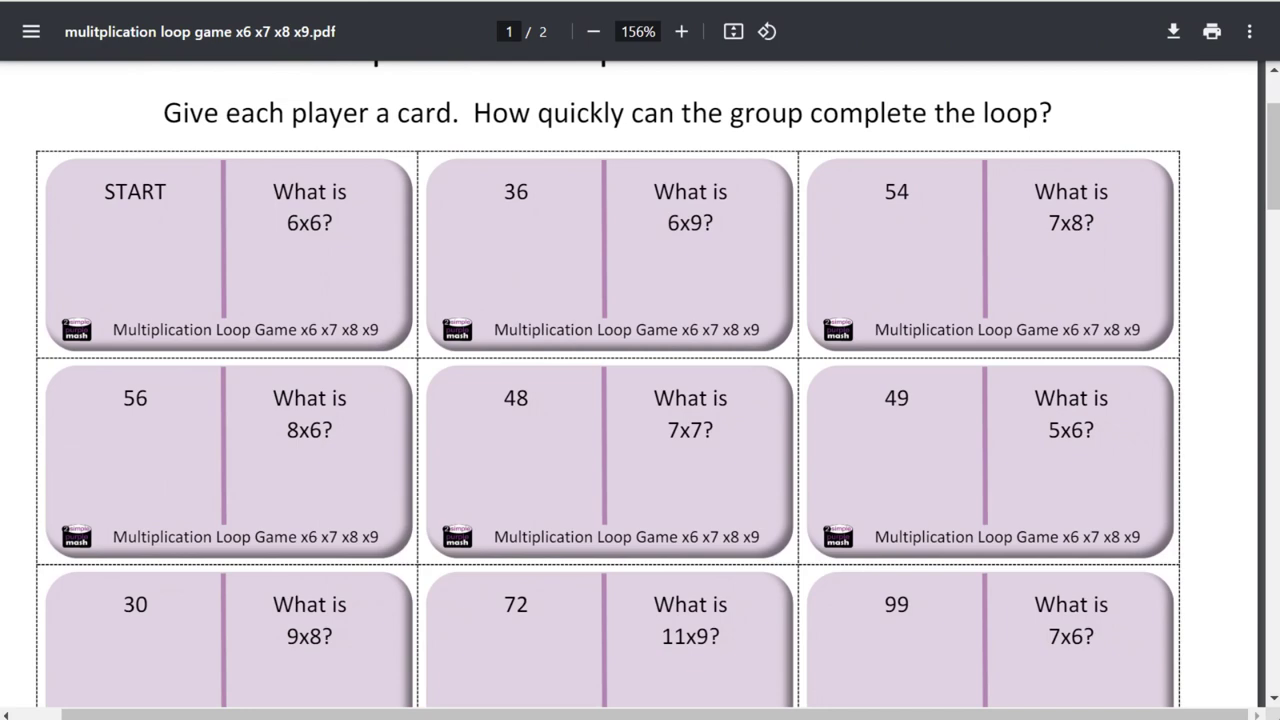
key(ctrl+Tab)
key(ctrl+Tab)
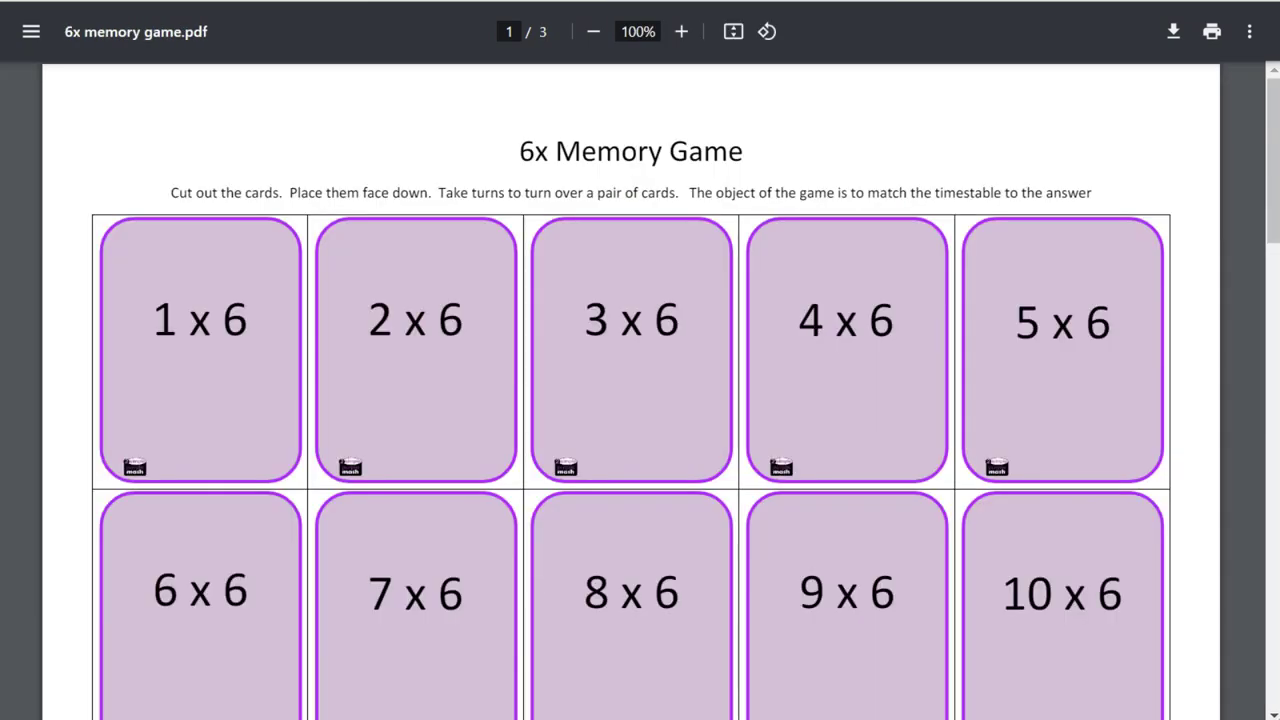
key(ctrl+Tab)
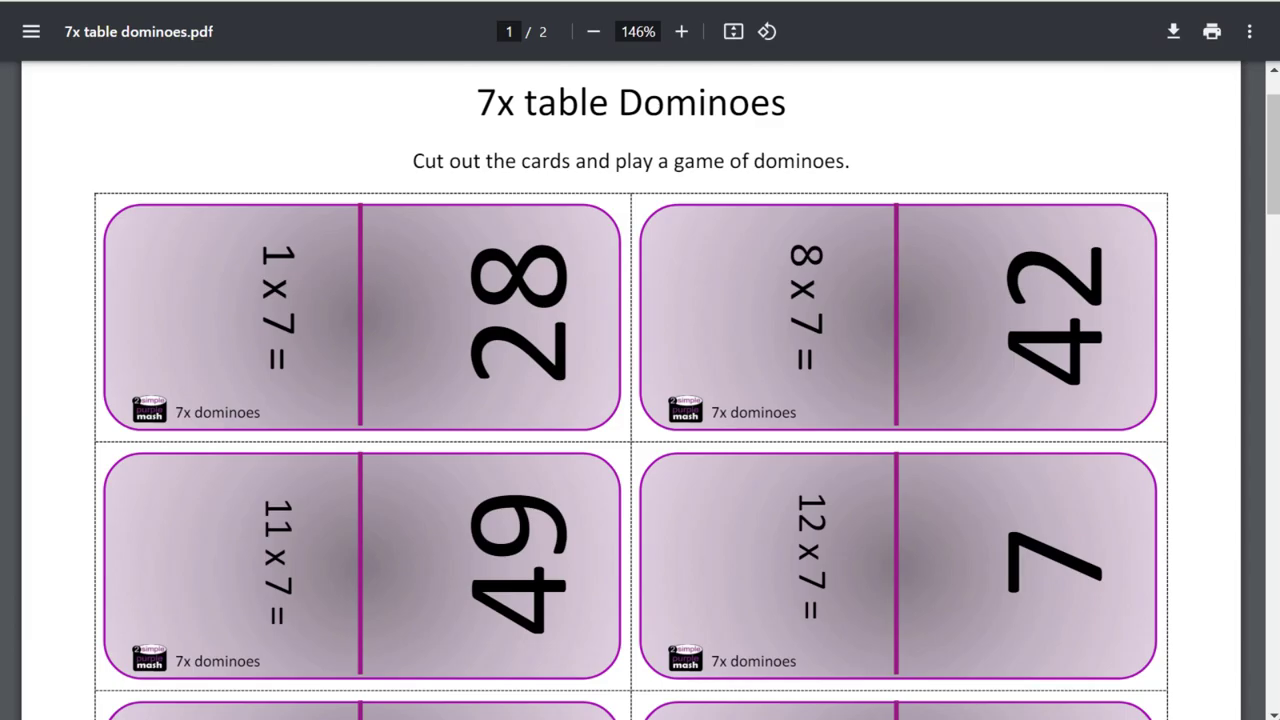